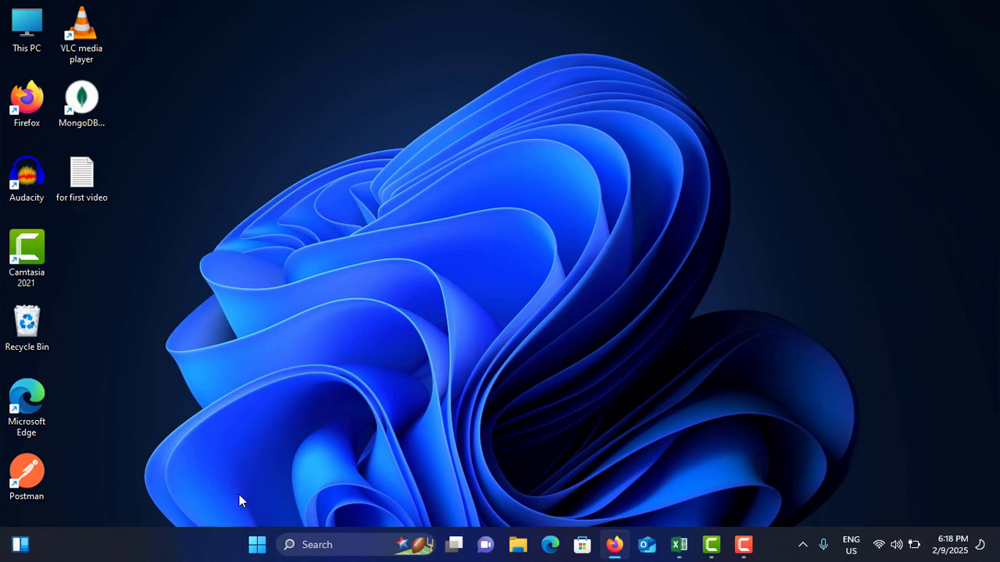
# Step: Search for powershell and run Windows PowerShell as administrator
pyautogui.click(315, 544)
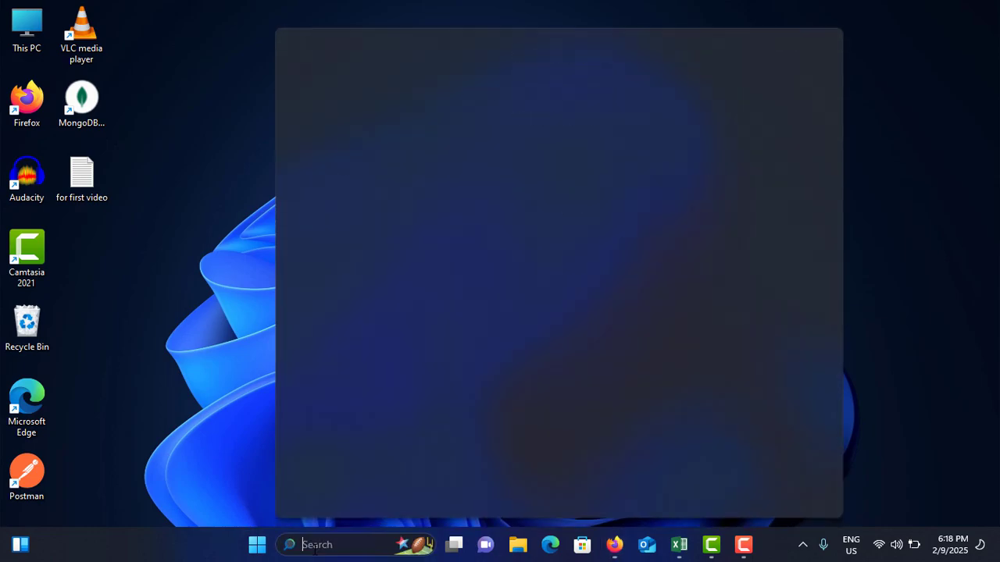
pyautogui.write('powers')
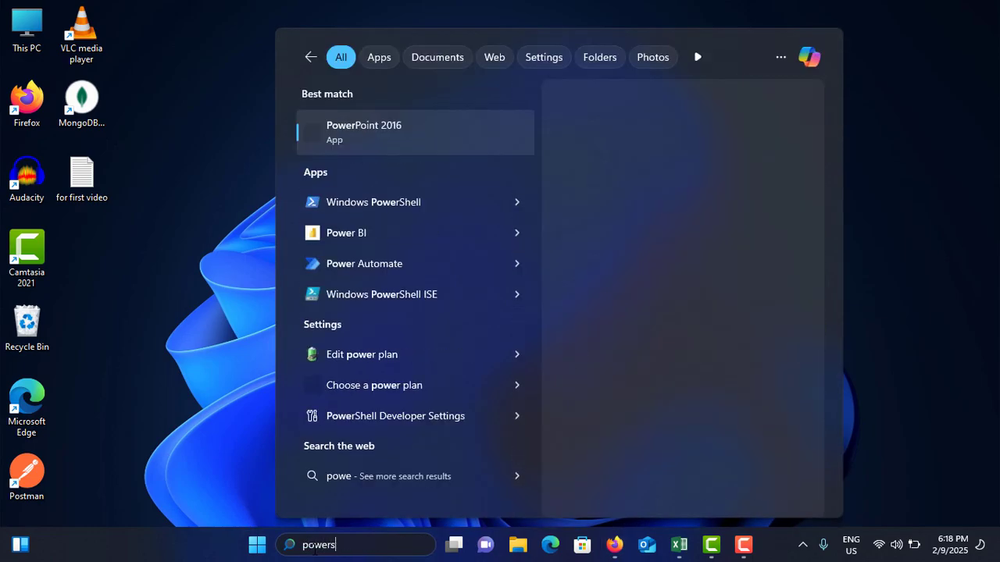
pyautogui.write('hell')
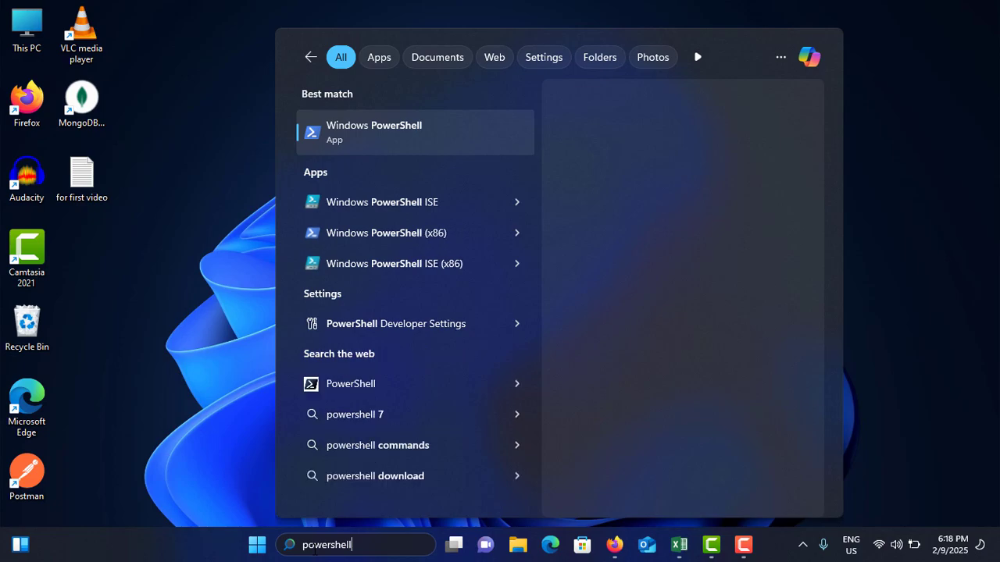
pyautogui.rightClick(422, 126)
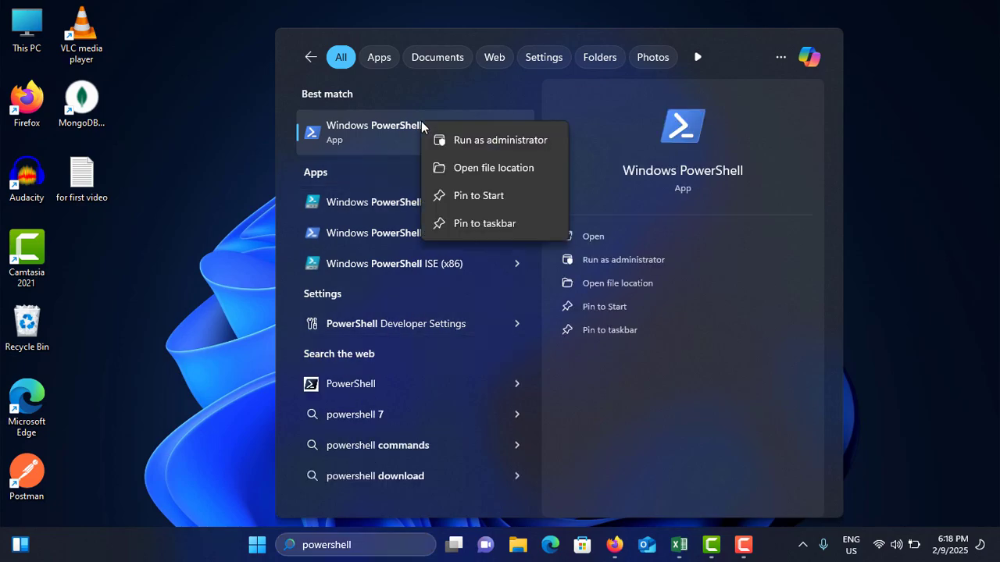
pyautogui.click(487, 142)
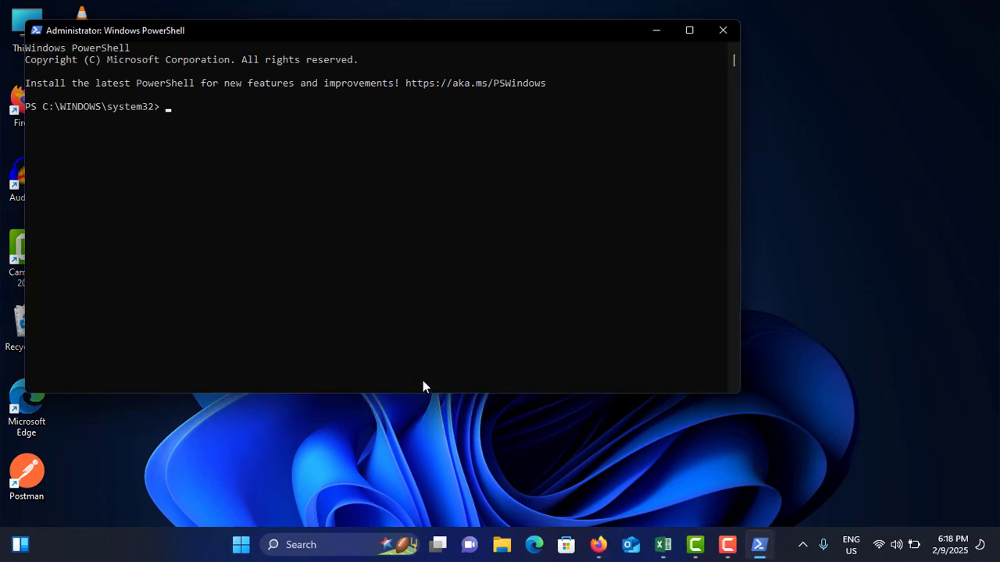
# Step: Paste 'Get-AppxPackage Microsoft.SecHealthUI -AllUsers | Reset-AppxPackage' at the administrator PowerShell prompt
pyautogui.click(185, 118)
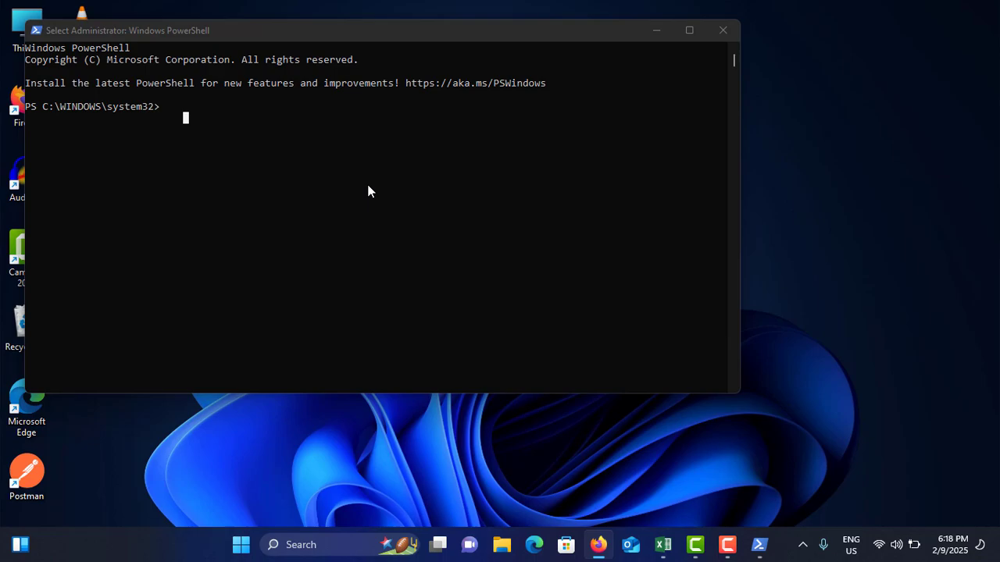
pyautogui.click(205, 115)
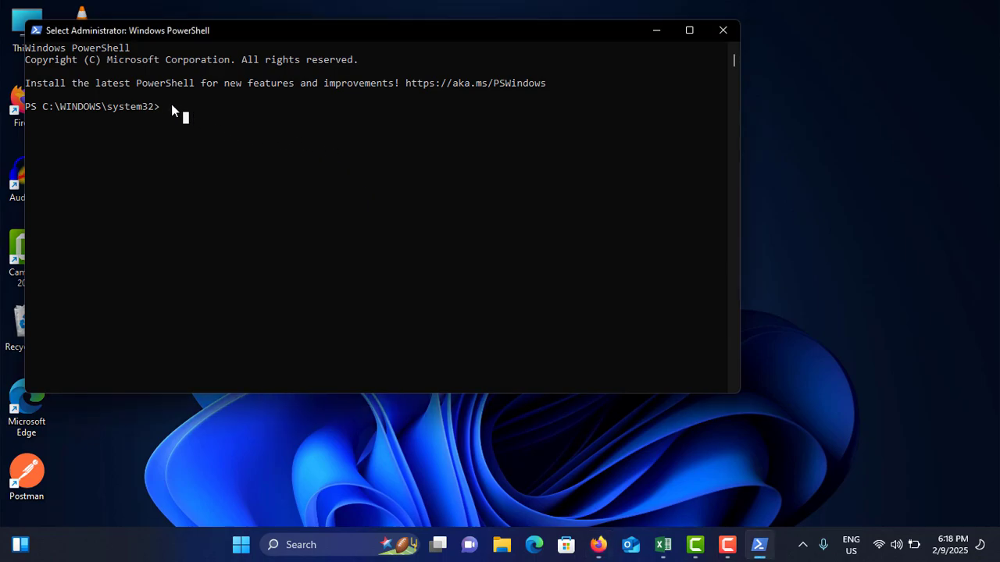
pyautogui.rightClick(173, 106)
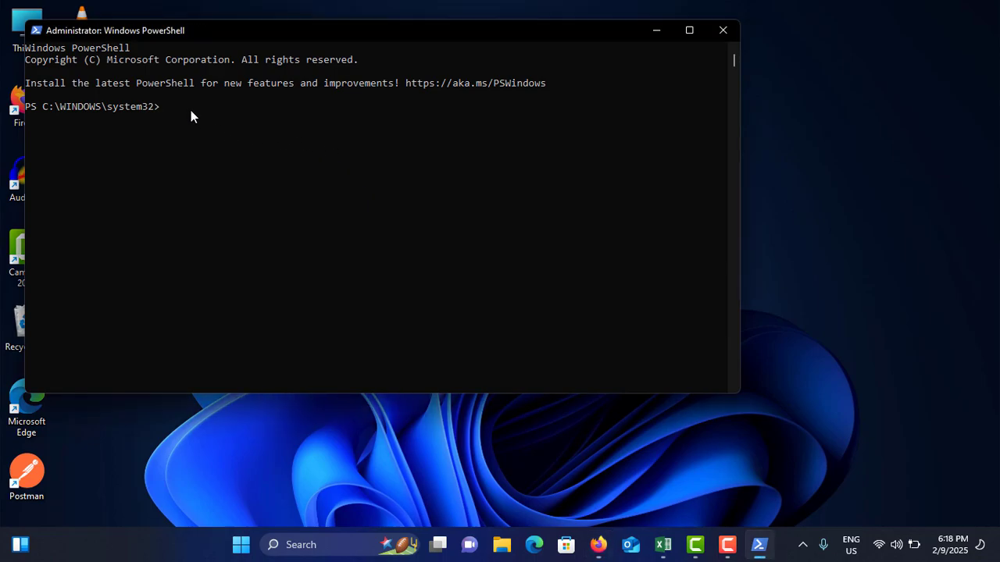
pyautogui.click(191, 110)
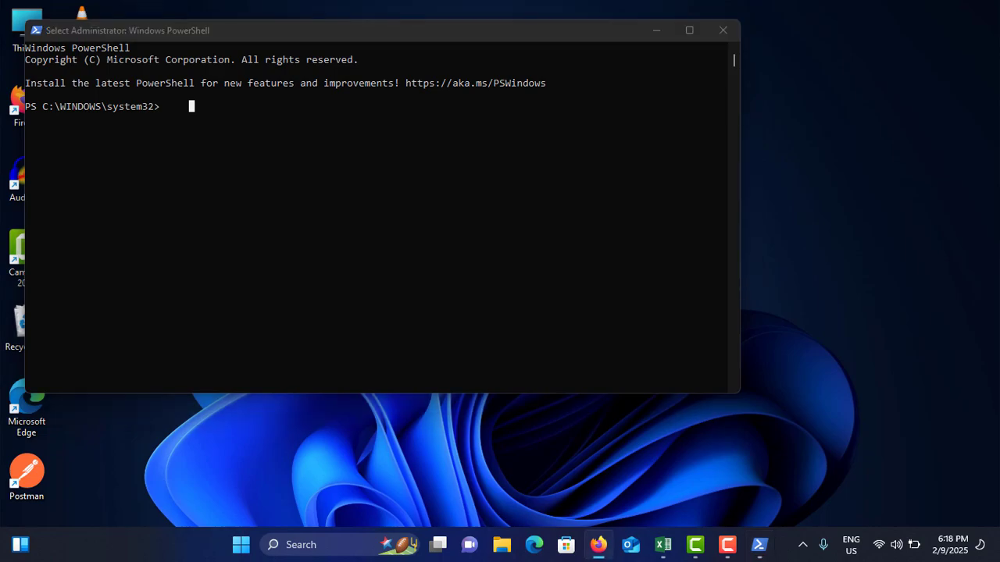
pyautogui.click(211, 114)
pyautogui.rightClick(211, 114)
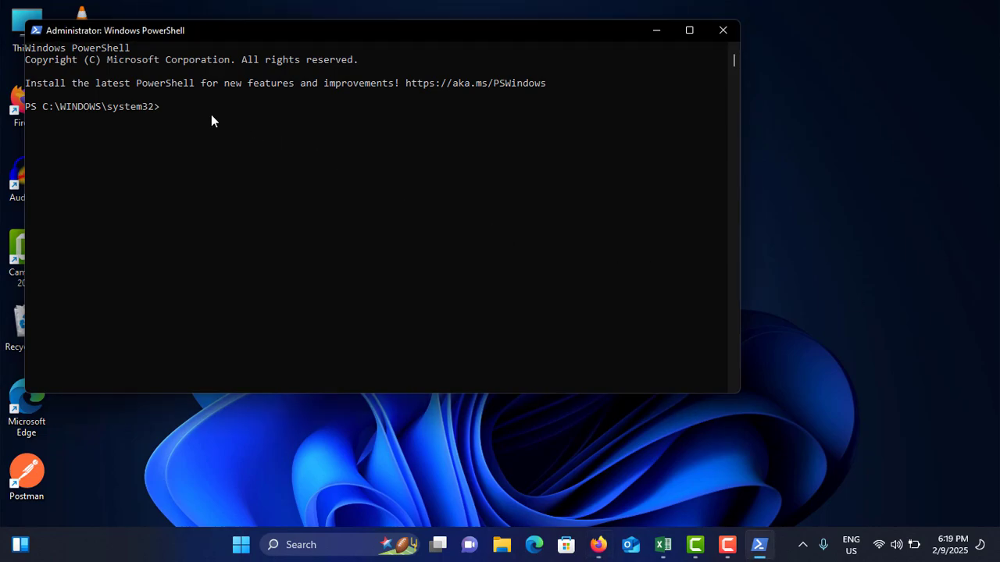
pyautogui.rightClick(211, 114)
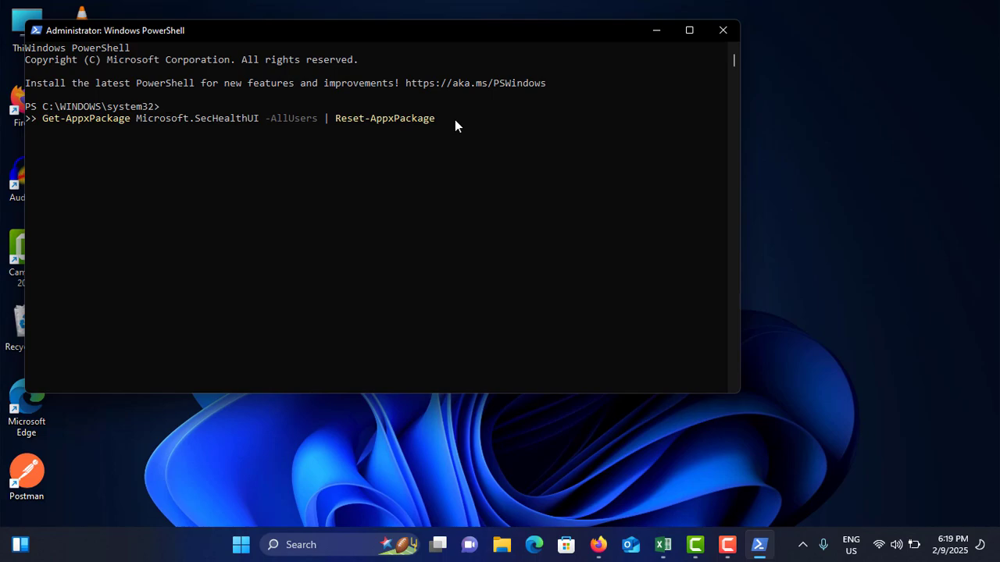
# Step: Close the administrator PowerShell window once the Security app reset finishes
pyautogui.click(724, 33)
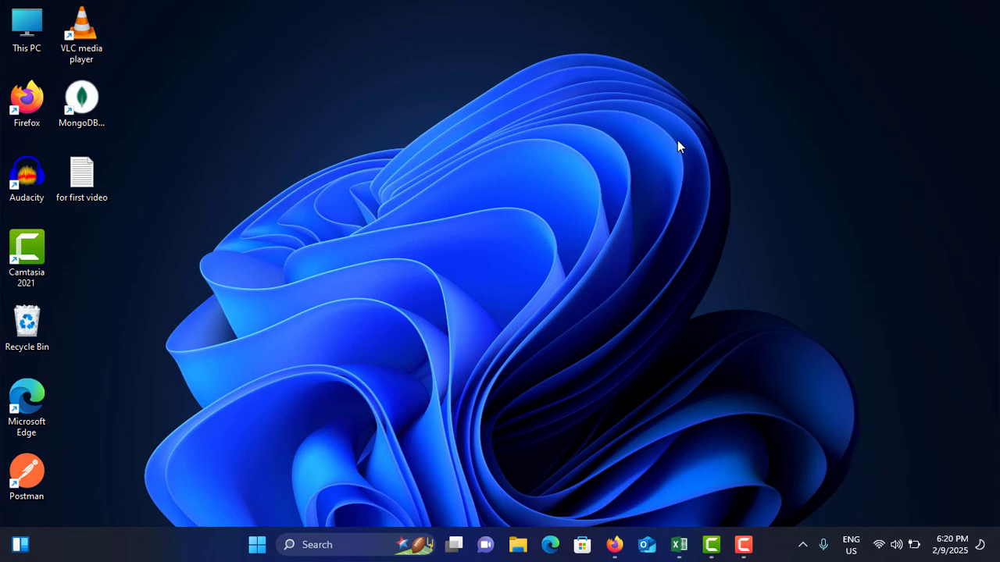
# Step: Search for regedit and open Registry Editor, approving the UAC prompt
pyautogui.click(329, 544)
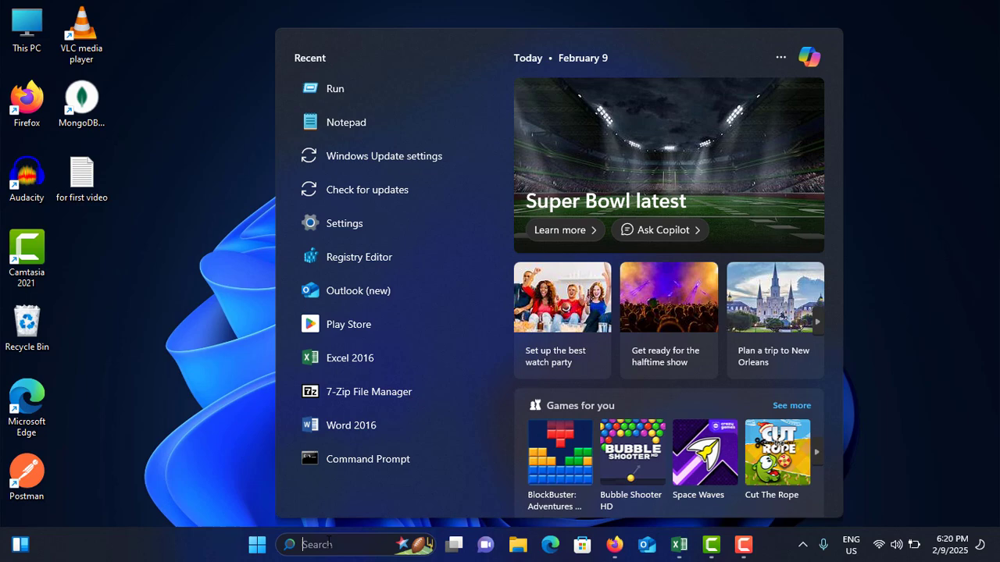
pyautogui.write('reg')
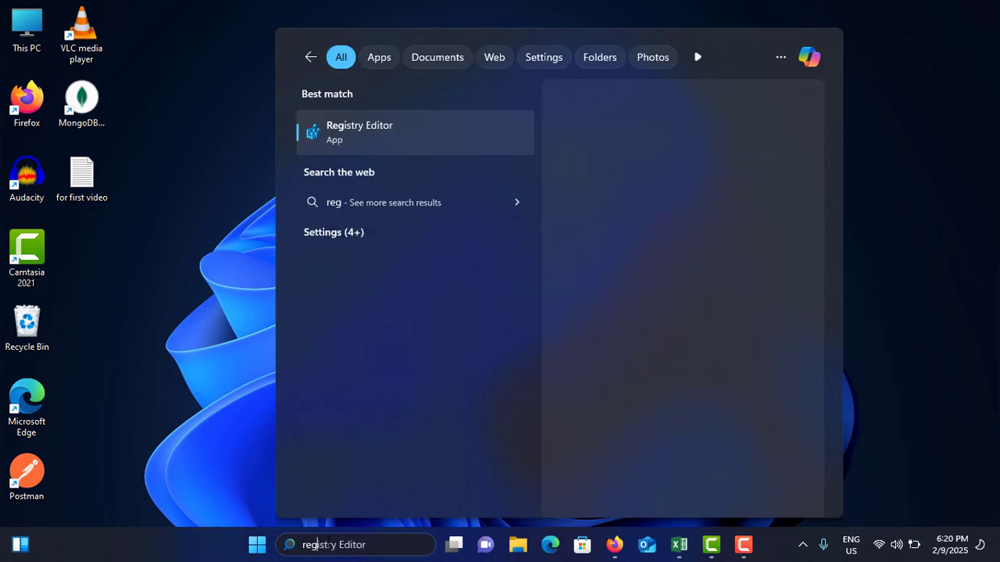
pyautogui.write('edit')
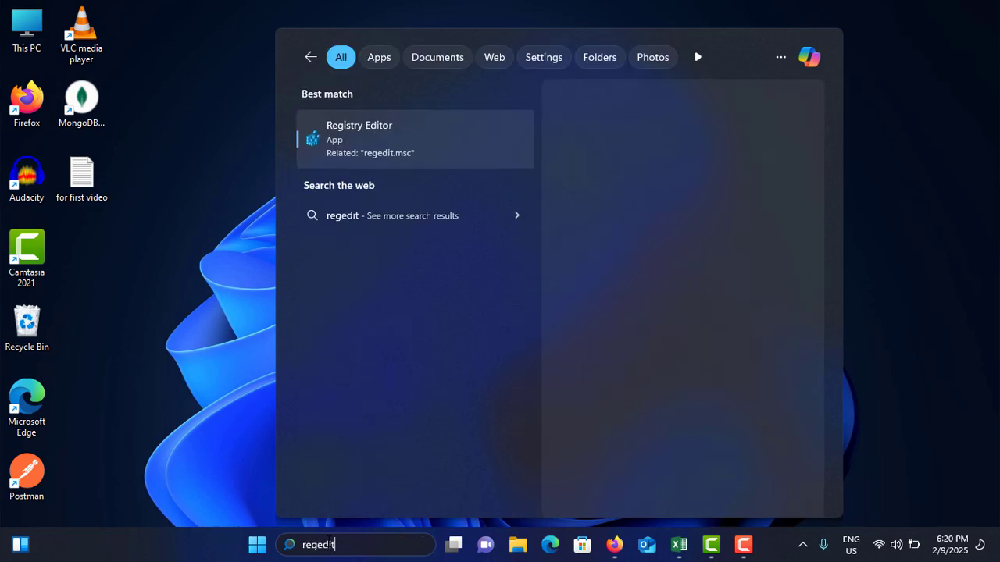
pyautogui.click(355, 125)
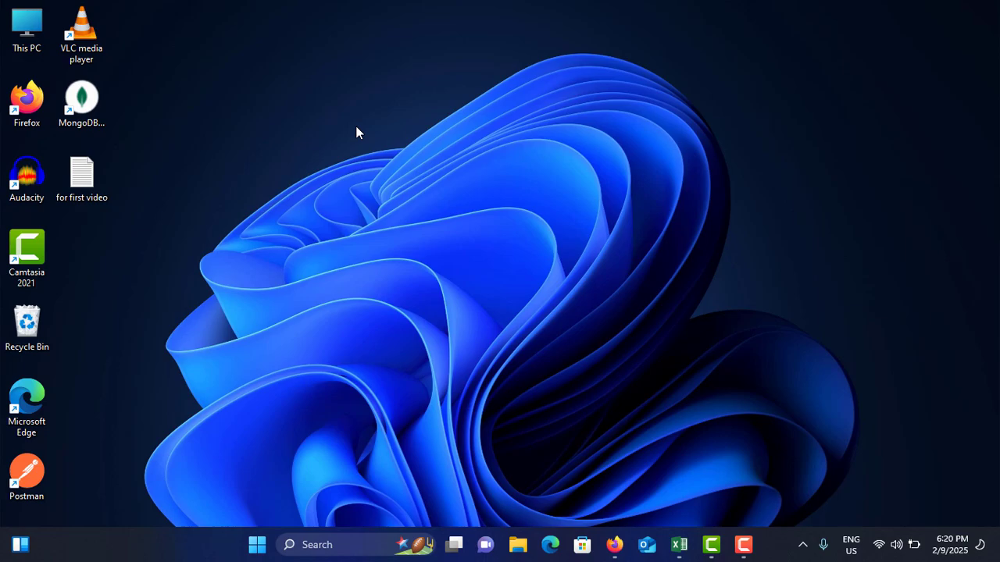
pyautogui.click(433, 374)
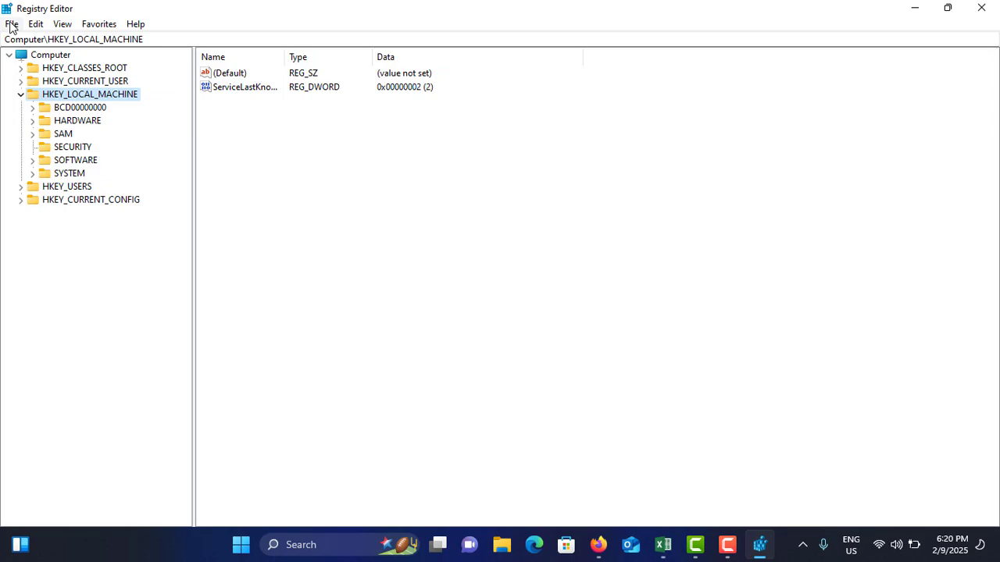
# Step: Export the HKEY_LOCAL_MACHINE branch to abc.reg on the Desktop
pyautogui.click(11, 24)
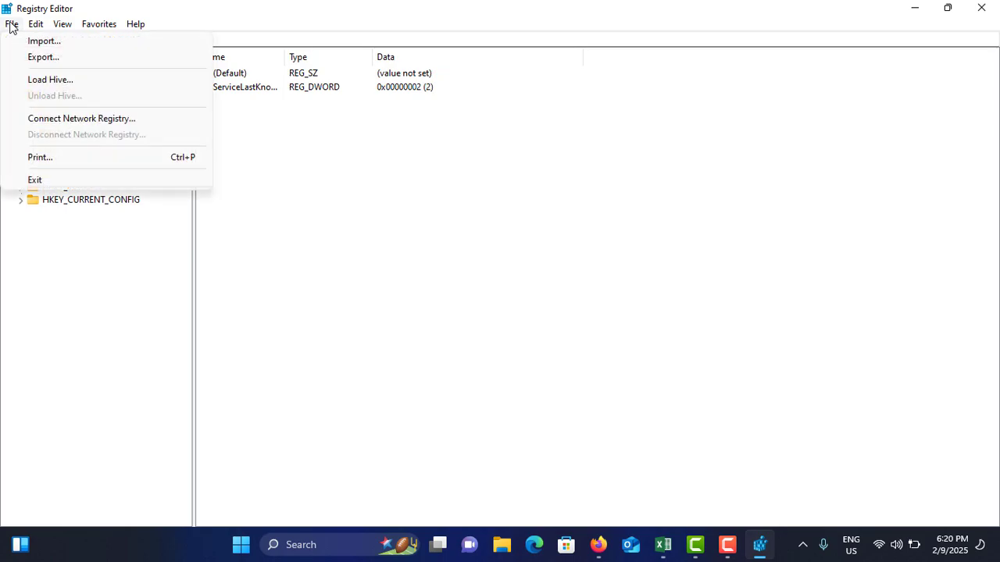
pyautogui.click(69, 58)
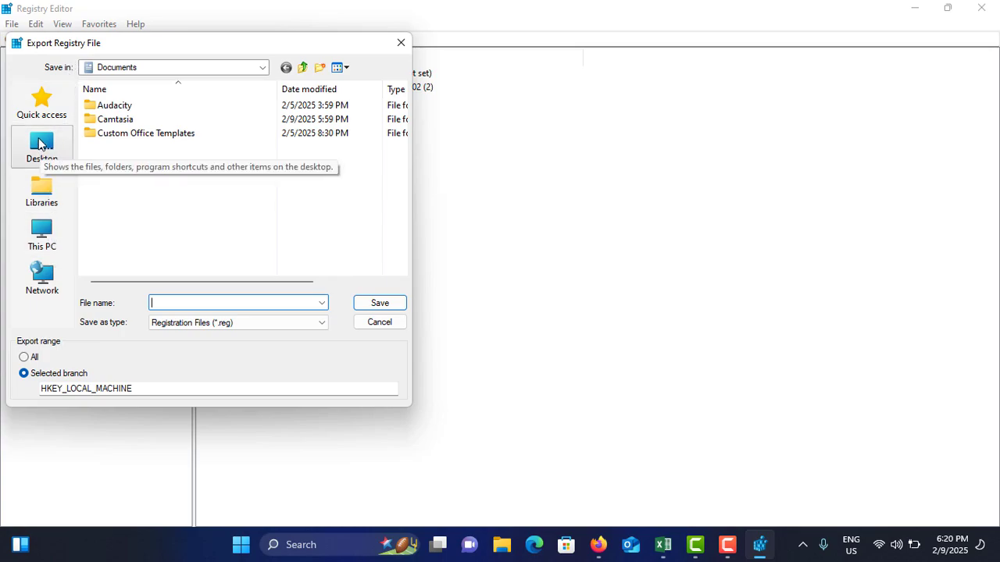
pyautogui.click(41, 145)
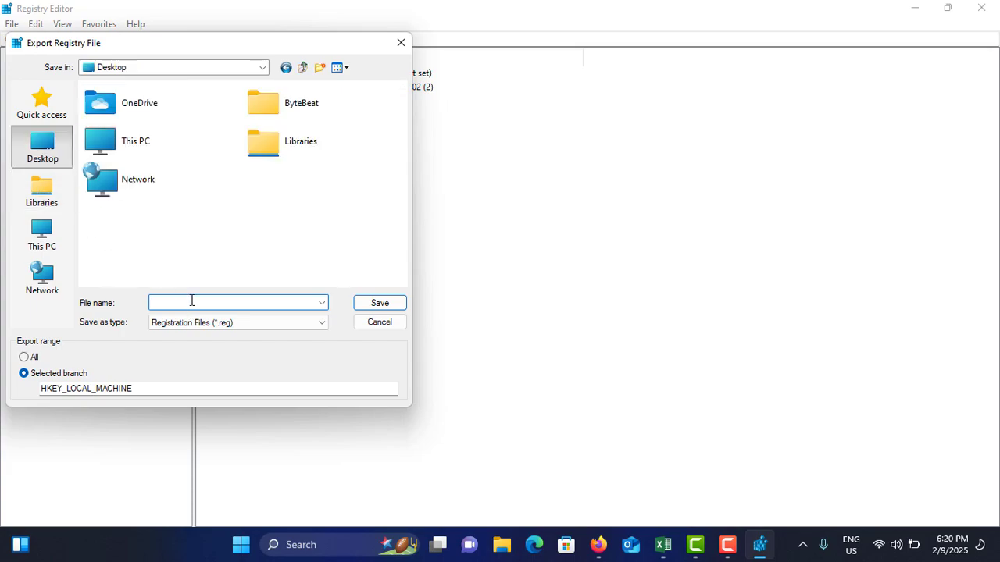
pyautogui.write('abc')
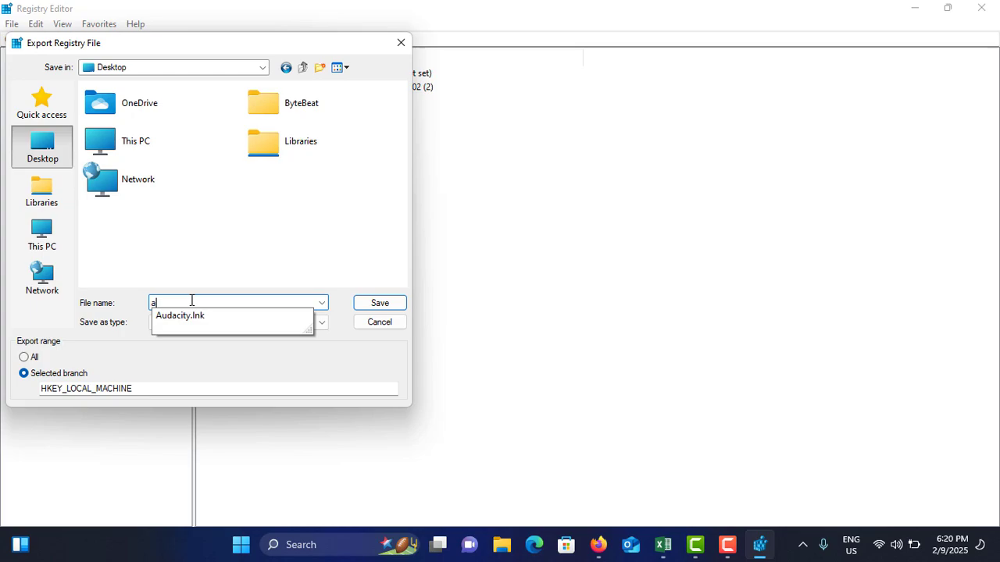
pyautogui.click(381, 303)
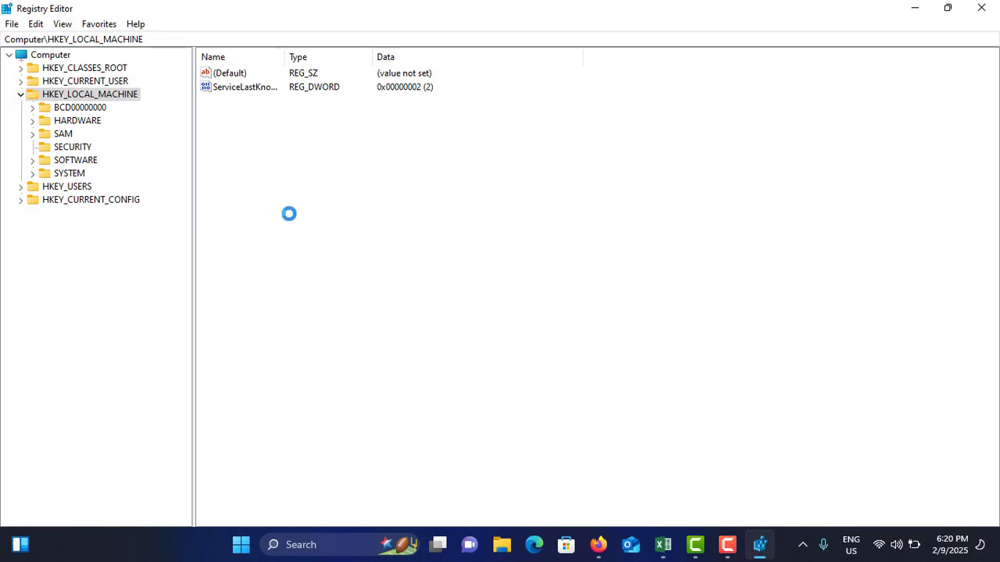
# Step: Navigate the tree to HKEY_LOCAL_MACHINE\SOFTWARE\Policies\Microsoft\Windows Defender\Policy Manager
pyautogui.press('Left')
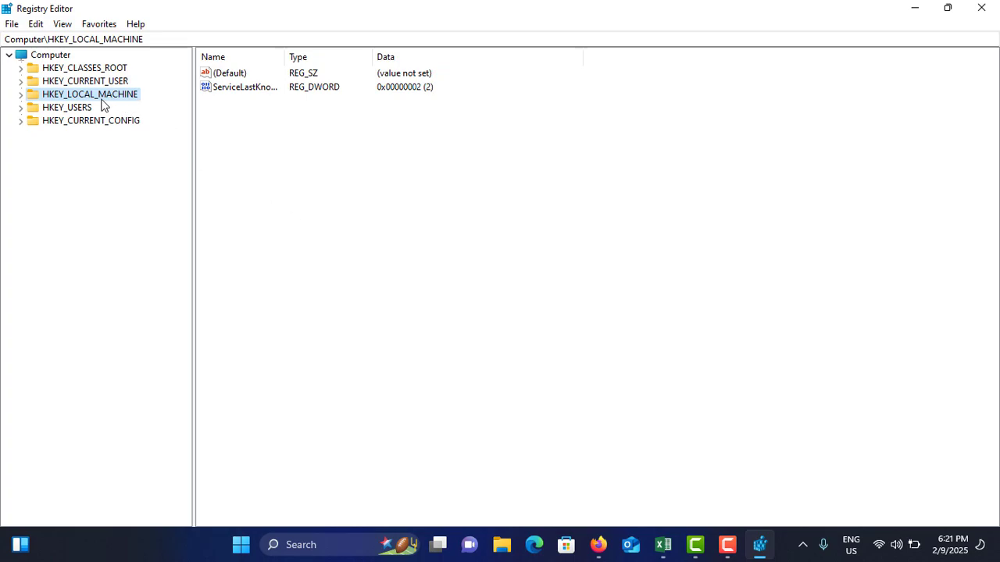
pyautogui.click(21, 97)
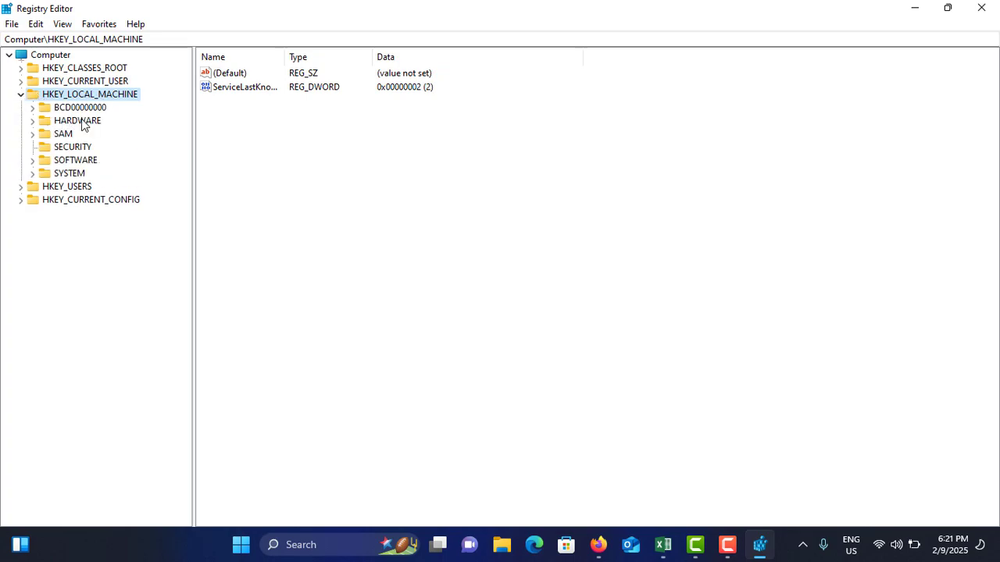
pyautogui.doubleClick(81, 161)
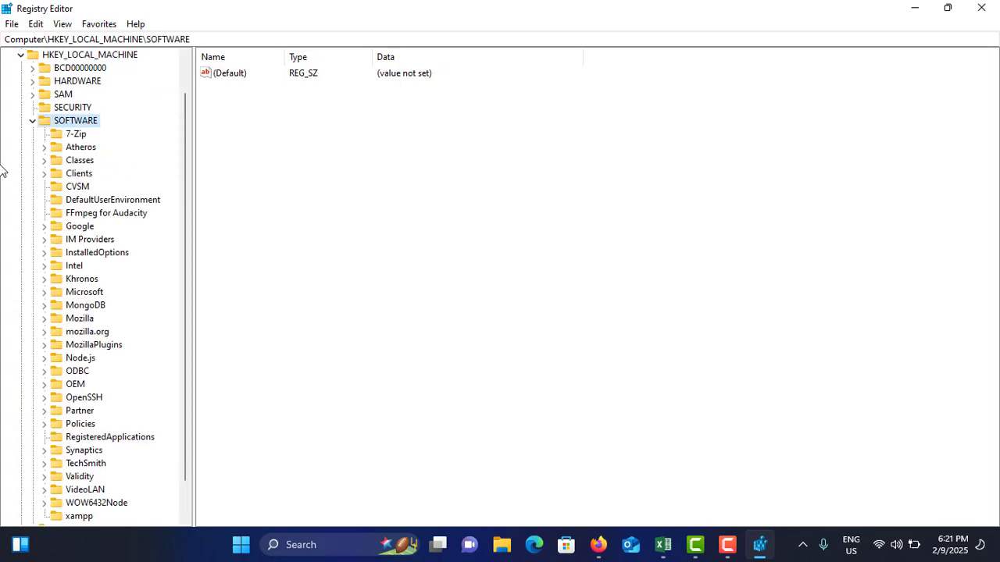
pyautogui.scroll(-1, 92, 253)
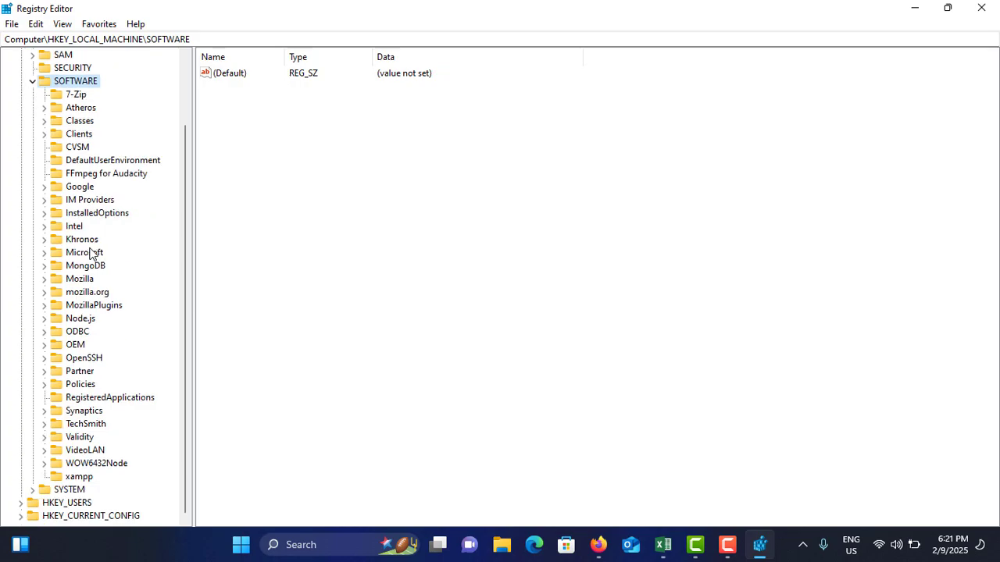
pyautogui.click(82, 387)
pyautogui.doubleClick(83, 387)
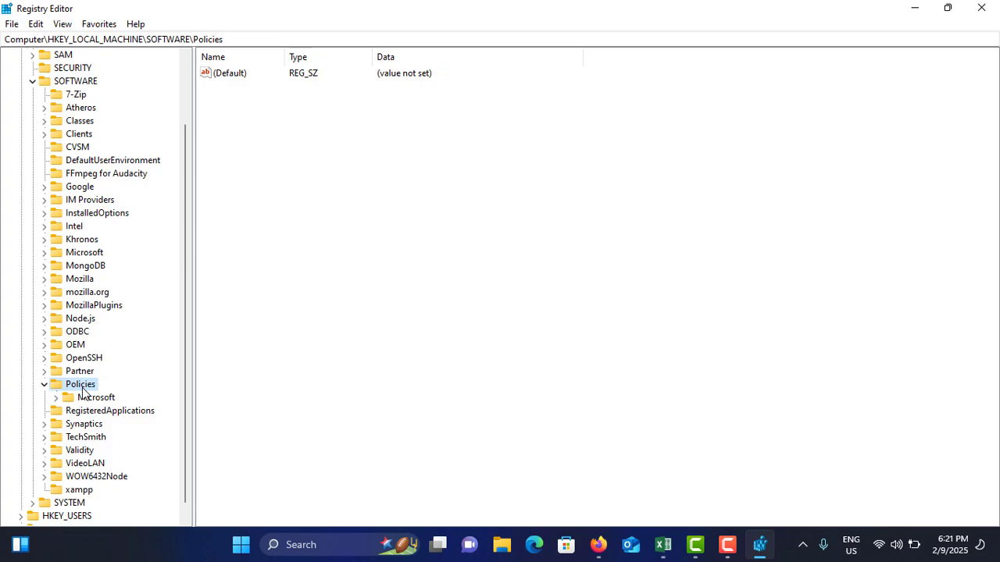
pyautogui.doubleClick(101, 399)
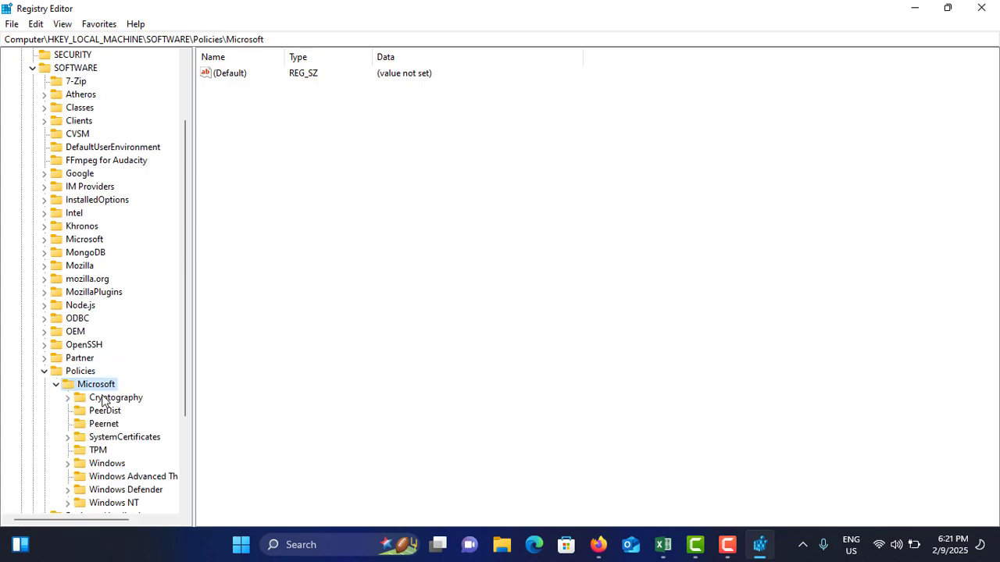
pyautogui.scroll(-3, 131, 338)
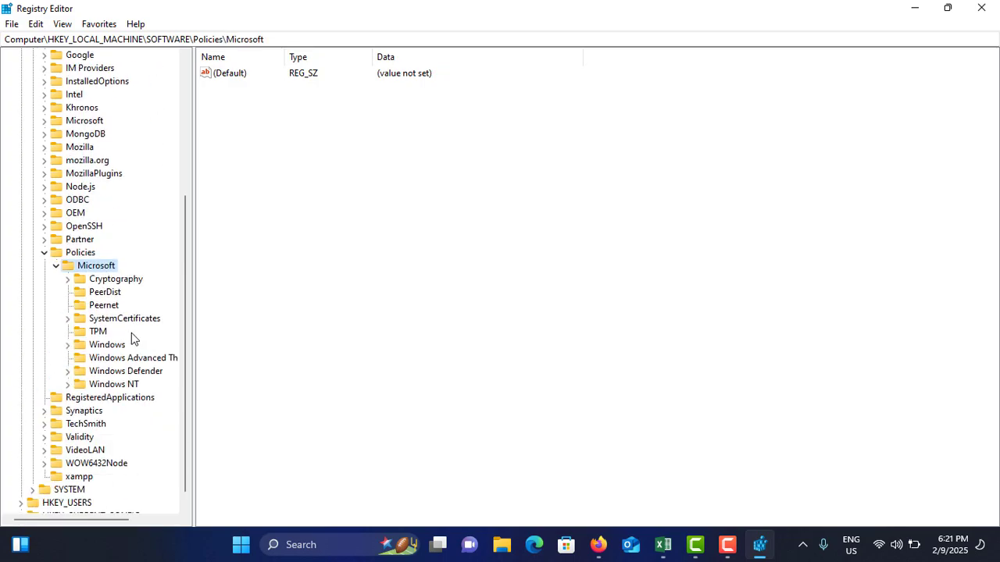
pyautogui.click(125, 374)
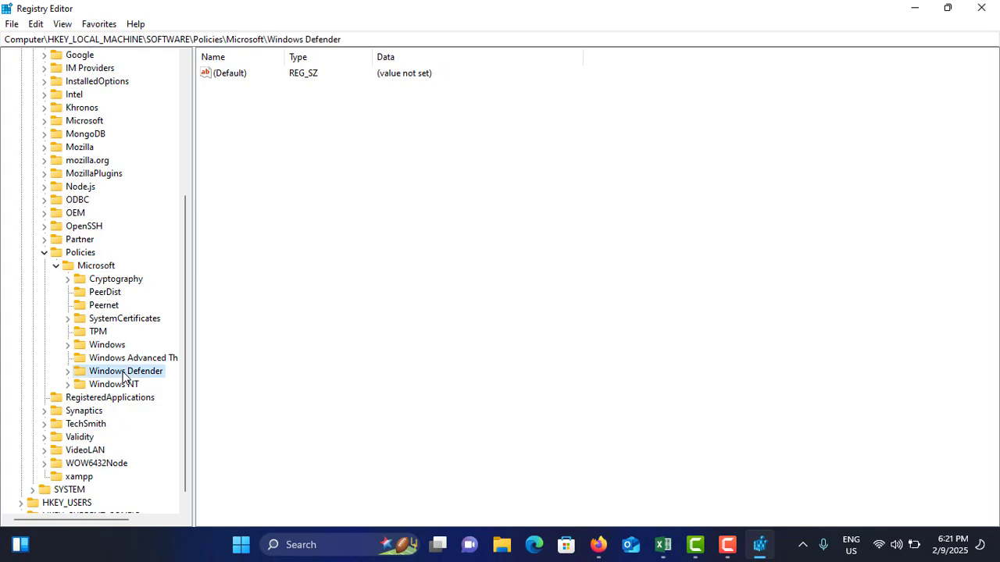
pyautogui.doubleClick(123, 375)
pyautogui.click(136, 387)
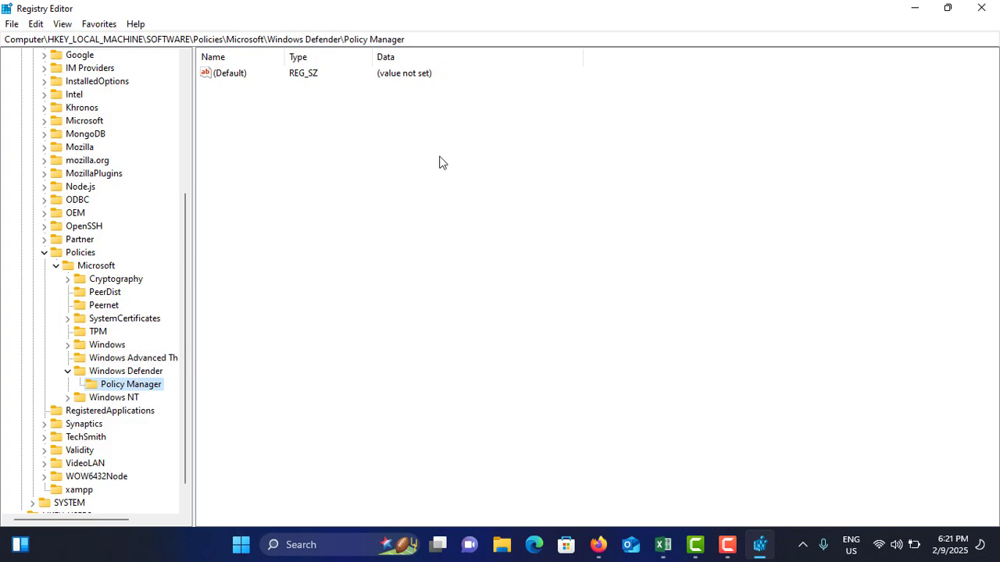
# Step: Create a new DWORD (32-bit) value, New Value #1, in the Policy Manager key
pyautogui.click(294, 137)
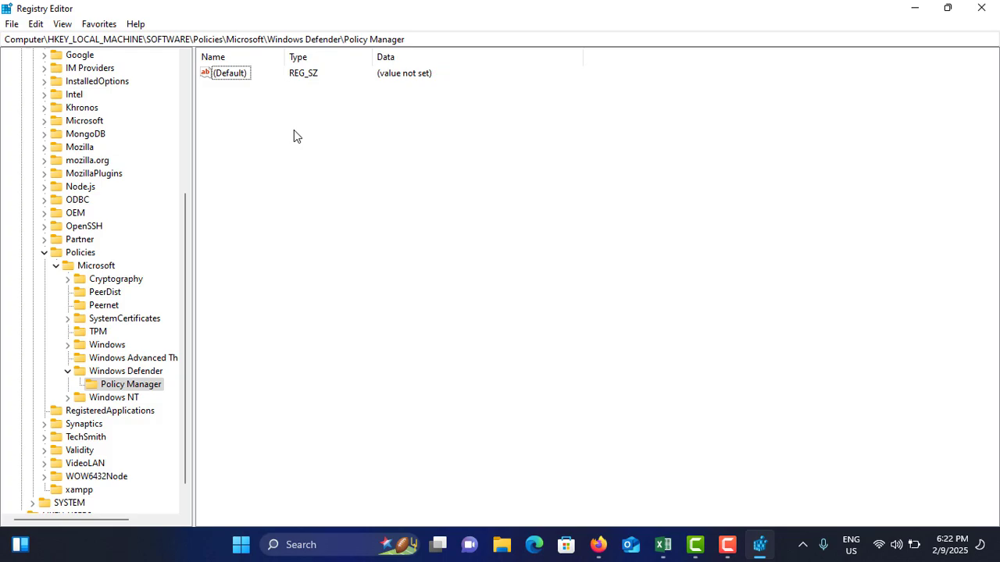
pyautogui.rightClick(295, 131)
pyautogui.moveTo(335, 140)
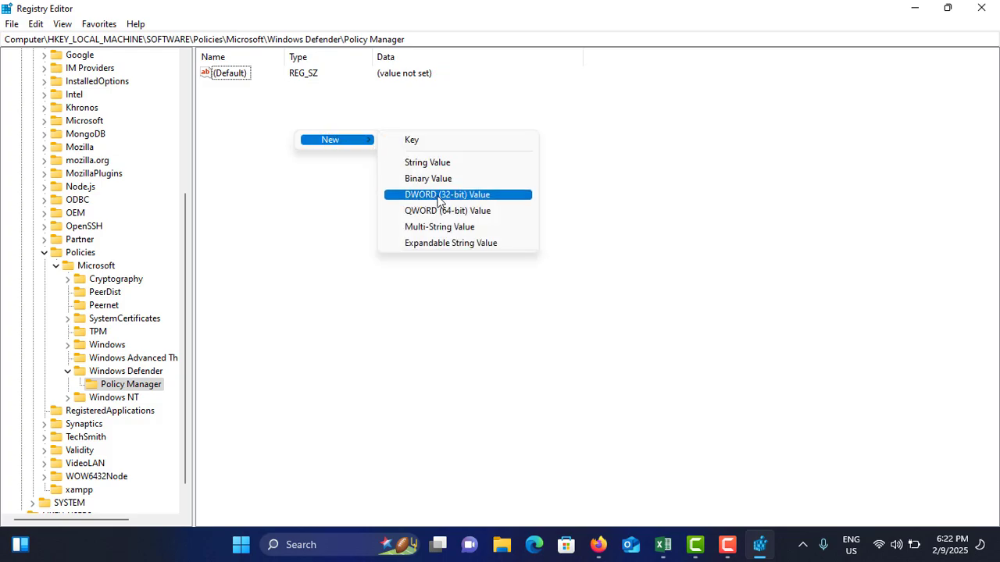
pyautogui.click(469, 195)
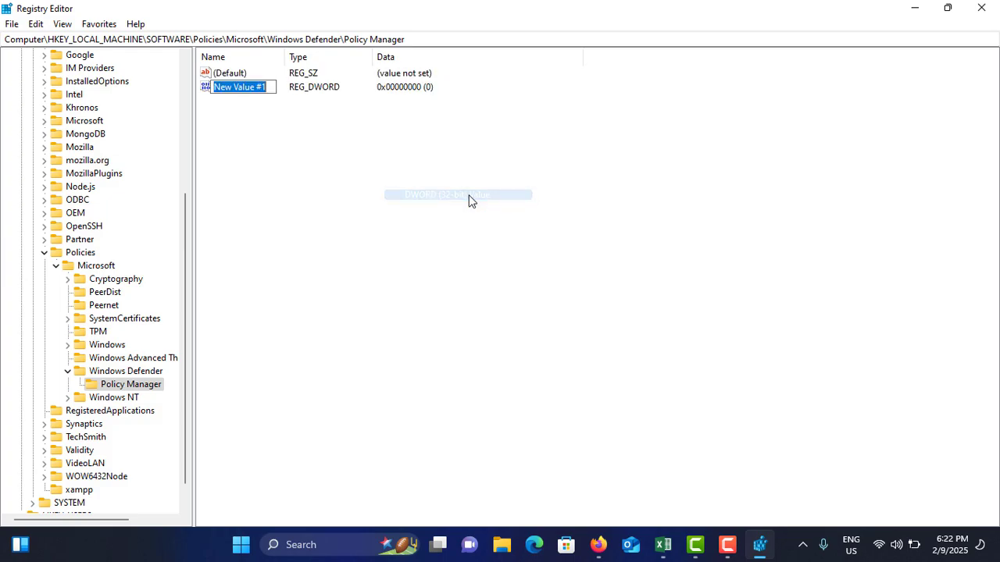
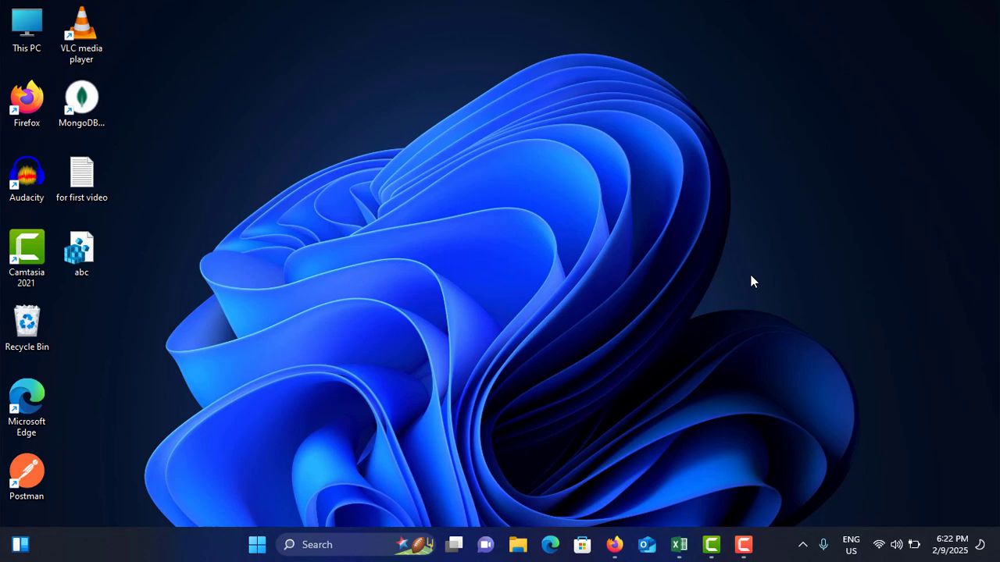
# Step: Search 'comm' and launch Command Prompt with Run as administrator
pyautogui.click(334, 545)
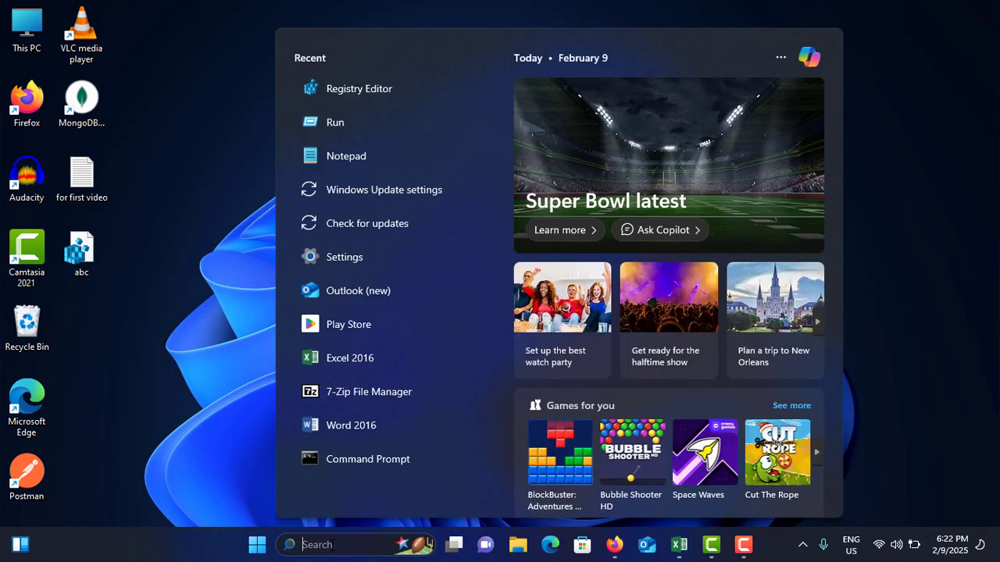
pyautogui.write('comm')
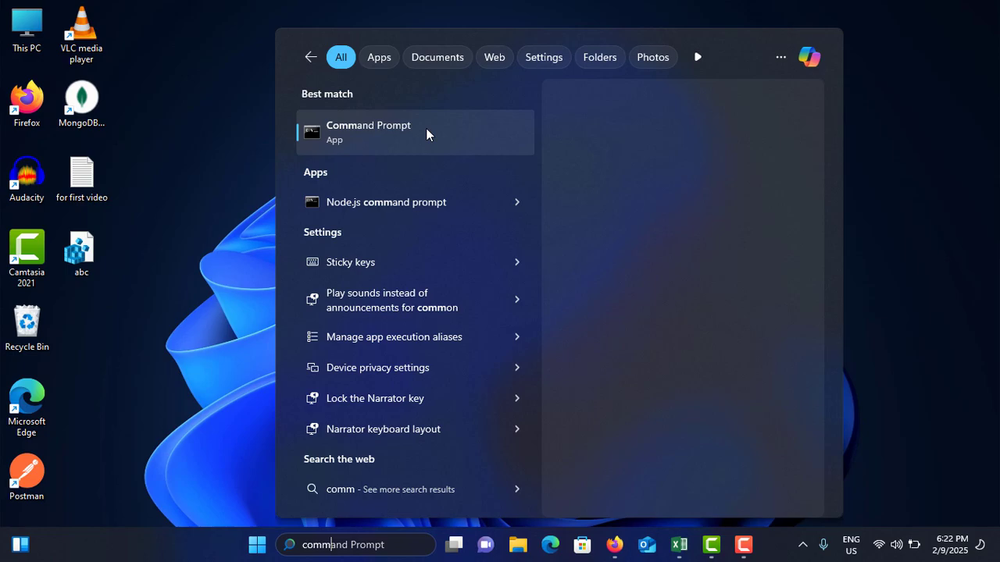
pyautogui.rightClick(444, 121)
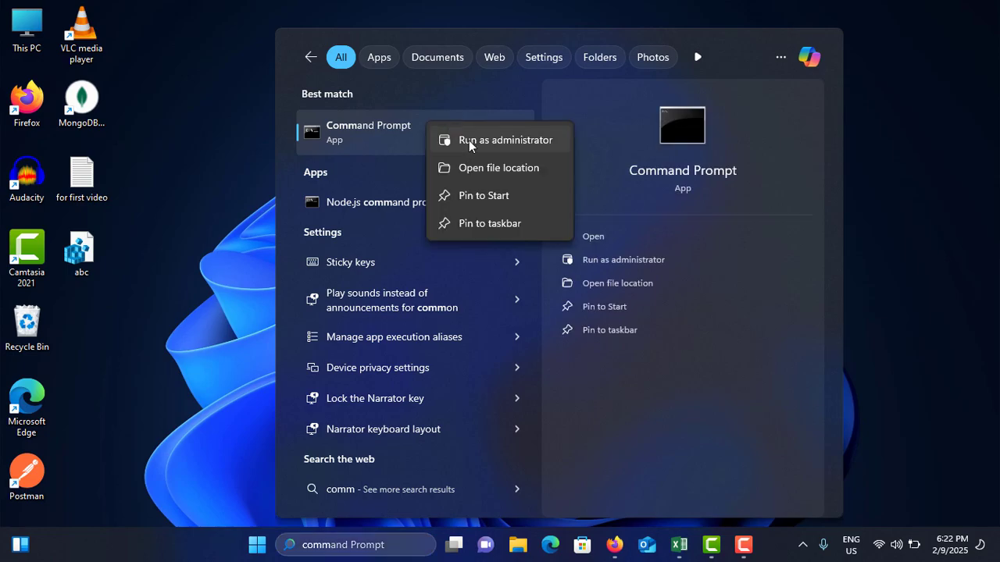
pyautogui.click(468, 140)
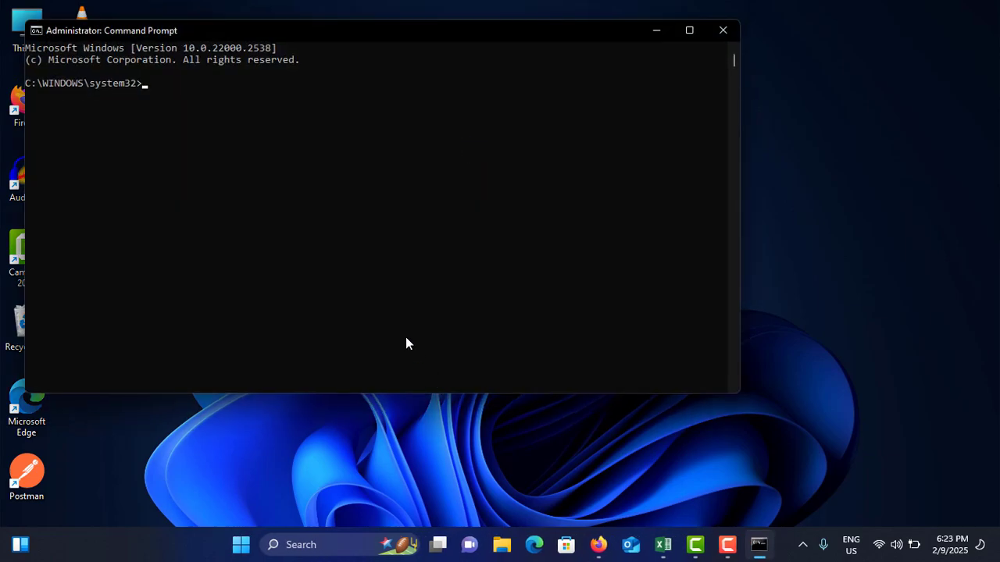
pyautogui.click(196, 118)
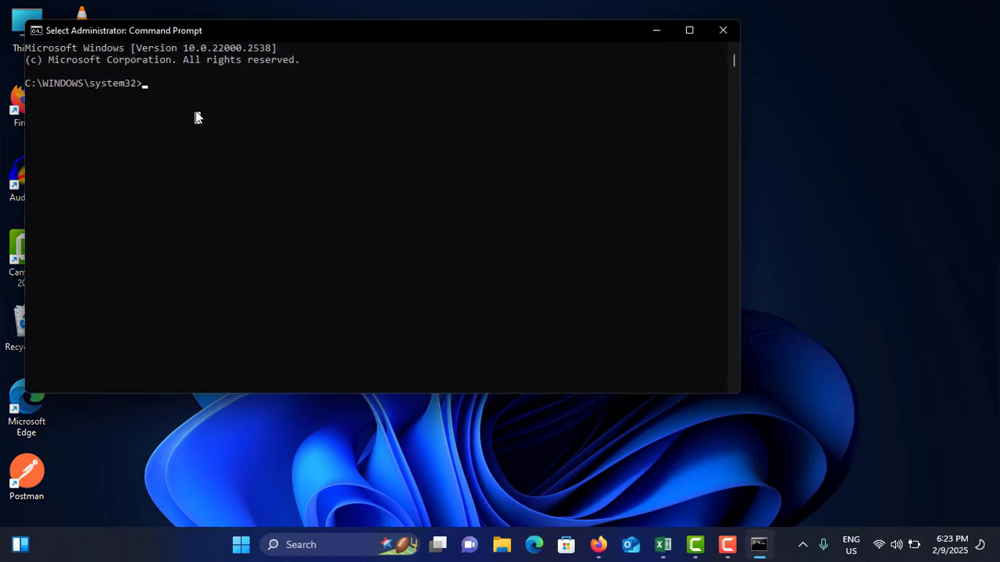
pyautogui.write('sfc /scanno')
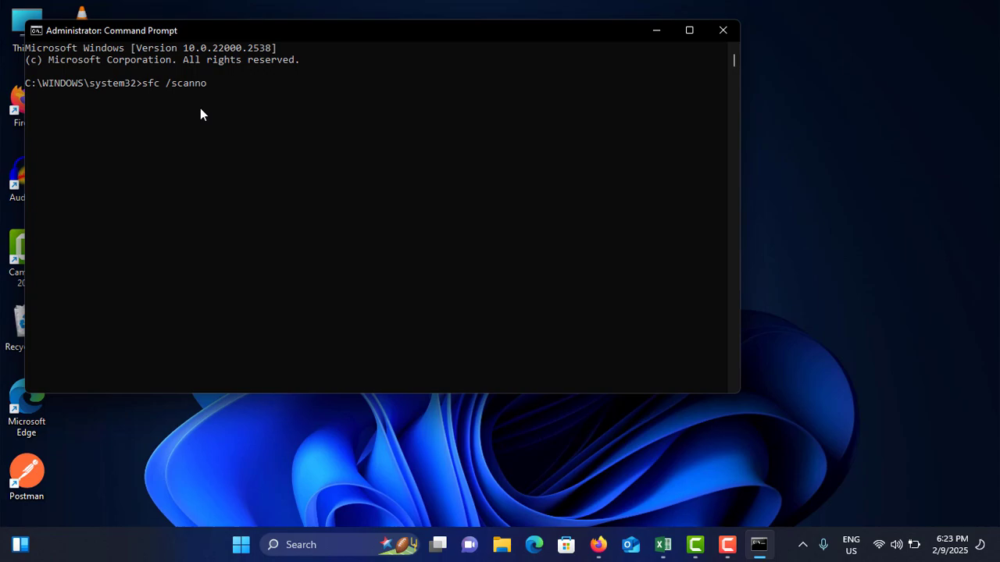
pyautogui.press('BackSpace')
pyautogui.press('BackSpace')
pyautogui.press('BackSpace')
pyautogui.press('BackSpace')
pyautogui.press('BackSpace')
pyautogui.press('BackSpace')
pyautogui.press('BackSpace')
pyautogui.press('BackSpace')
pyautogui.press('BackSpace')
pyautogui.press('BackSpace')
pyautogui.press('BackSpace')
pyautogui.click(598, 545)
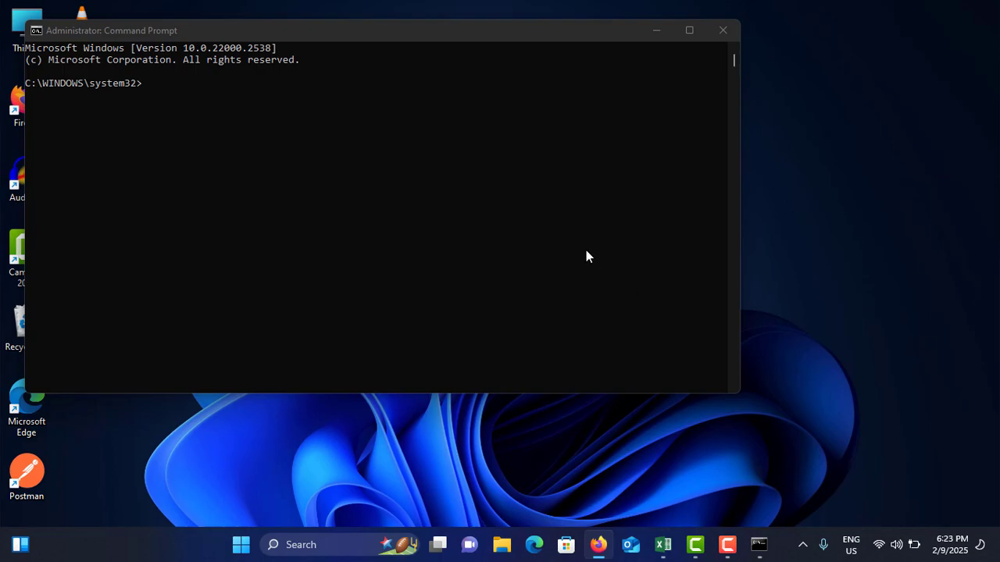
# Step: Paste DISM.exe /Online /Cleanup-image /Restorehealth into the admin console, then close the window
pyautogui.click(405, 143)
pyautogui.rightClick(172, 111)
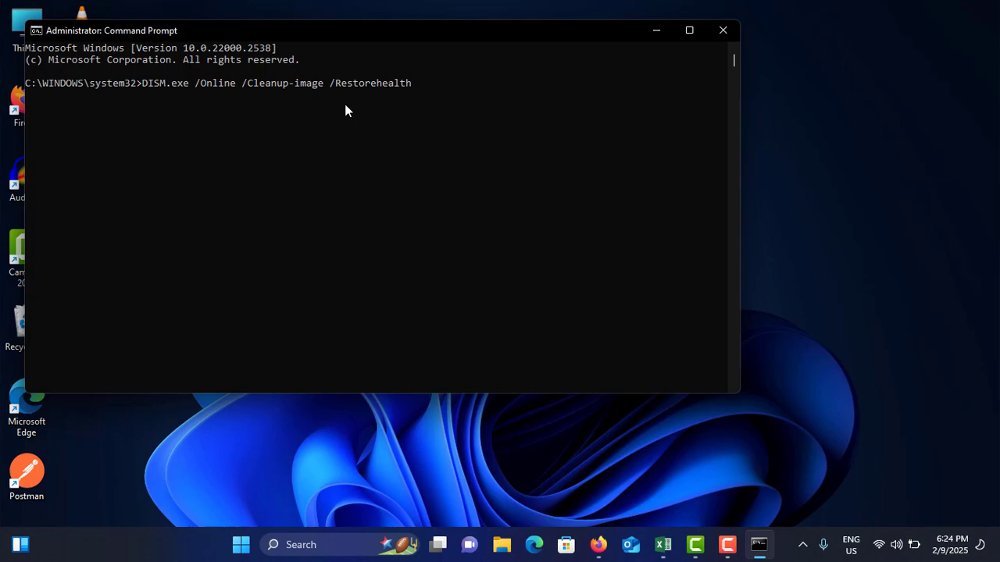
pyautogui.click(722, 31)
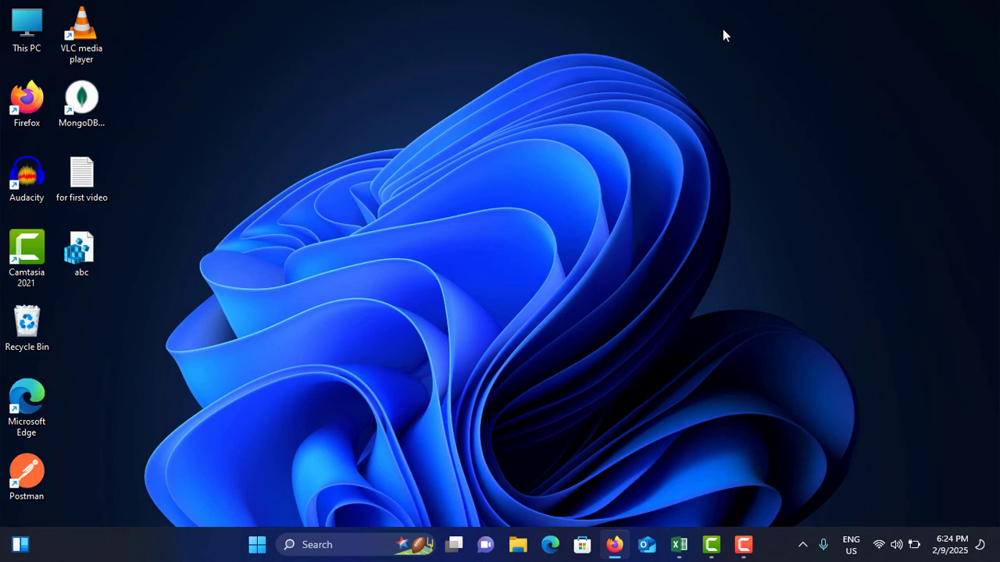
# Step: Open the Run dialog from Search, centre it, and run msconfig
pyautogui.click(335, 547)
pyautogui.write('ru')
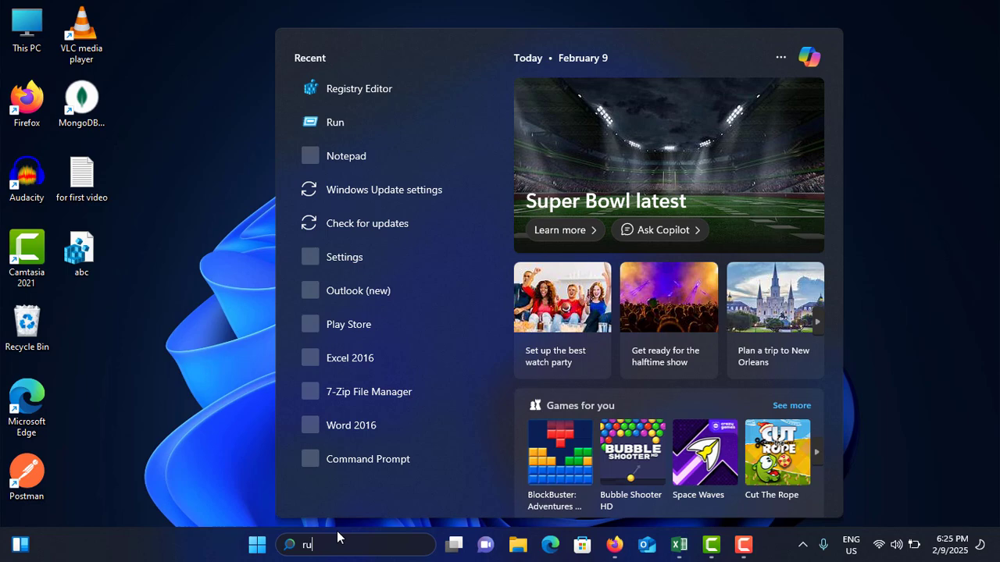
pyautogui.write('n')
pyautogui.click(369, 135)
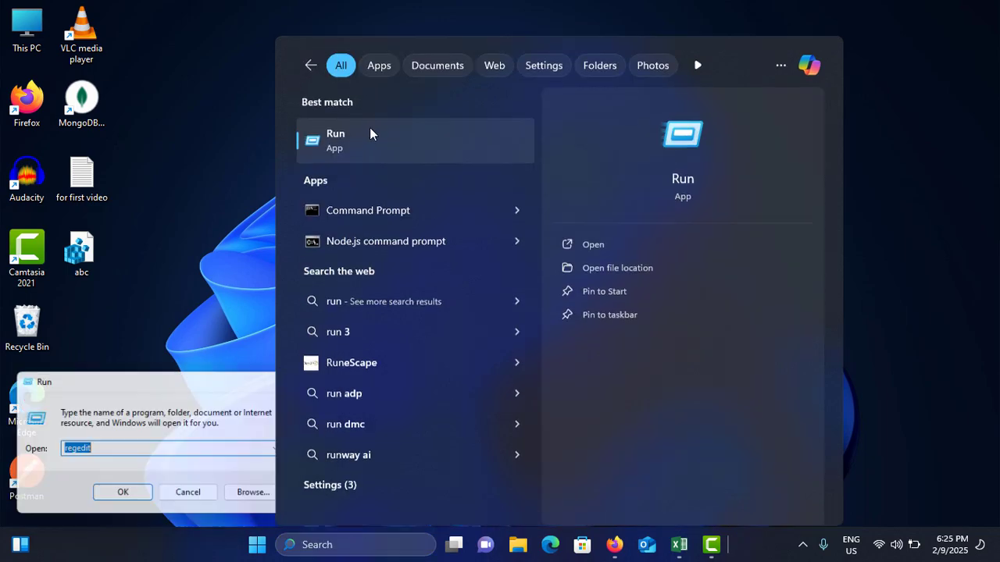
pyautogui.moveTo(179, 385); pyautogui.dragTo(404, 256)
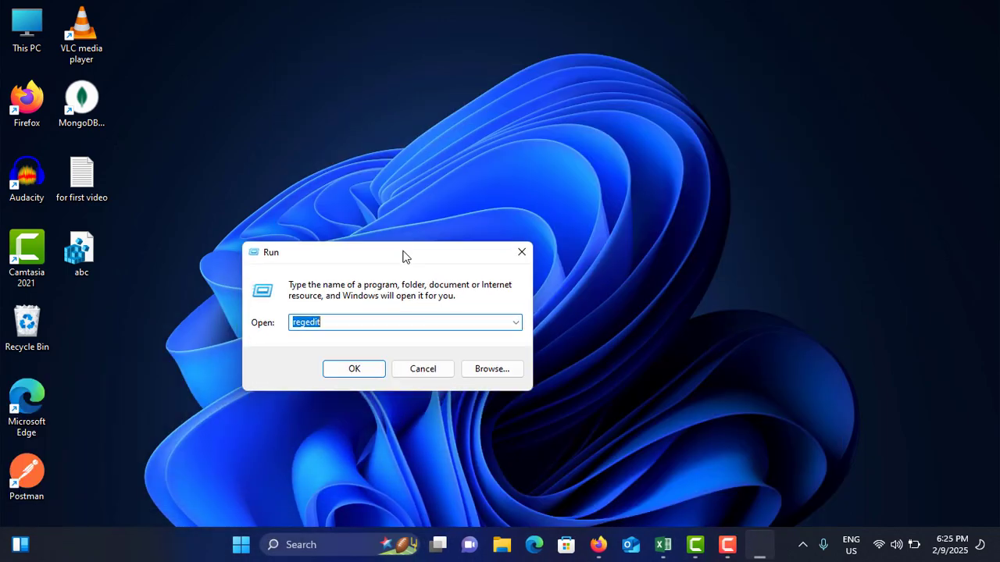
pyautogui.write('m')
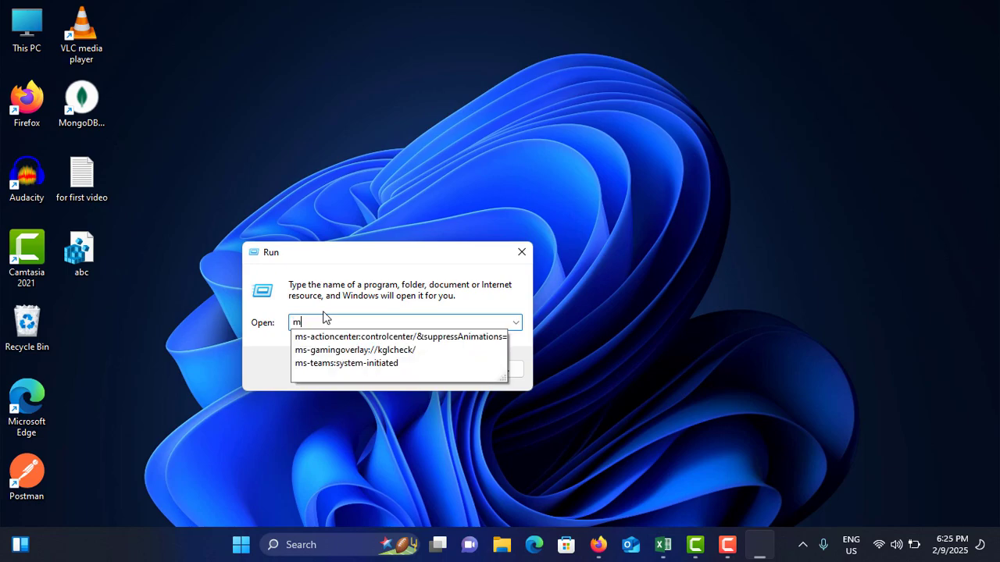
pyautogui.write('sco')
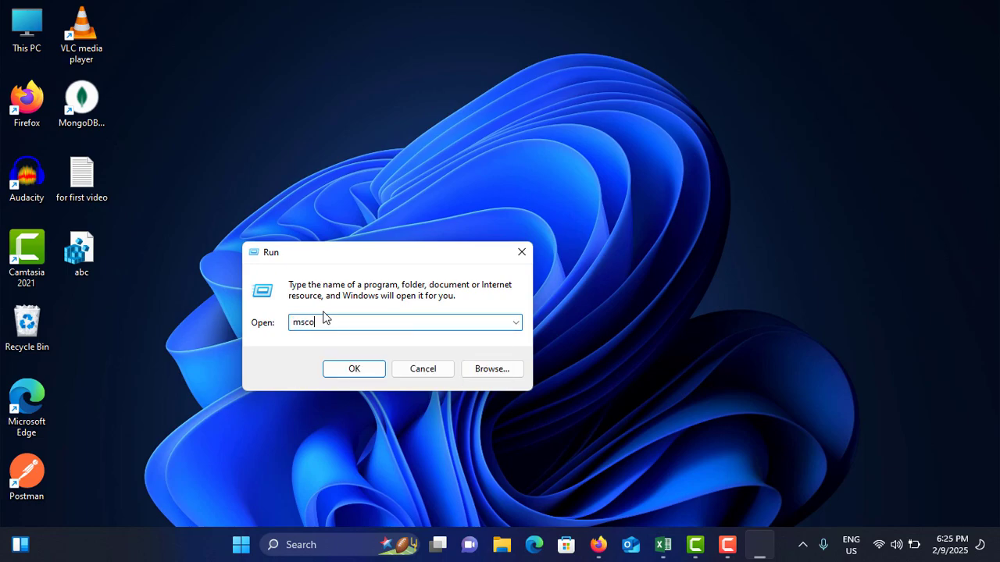
pyautogui.write('nfig')
pyautogui.press('Return')
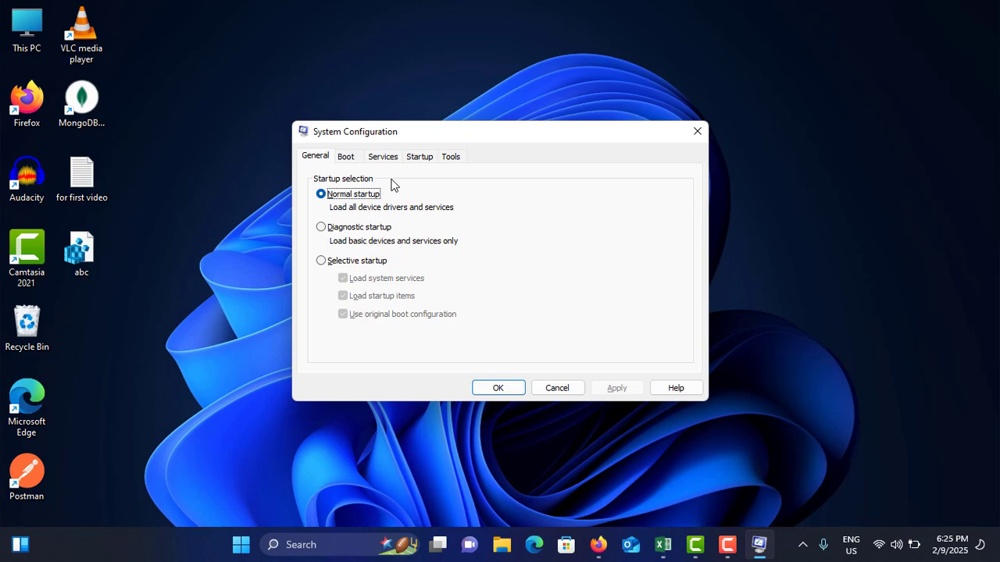
# Step: Review the Services list and tick 'Hide all Microsoft services', leaving nine third-party services
pyautogui.click(391, 158)
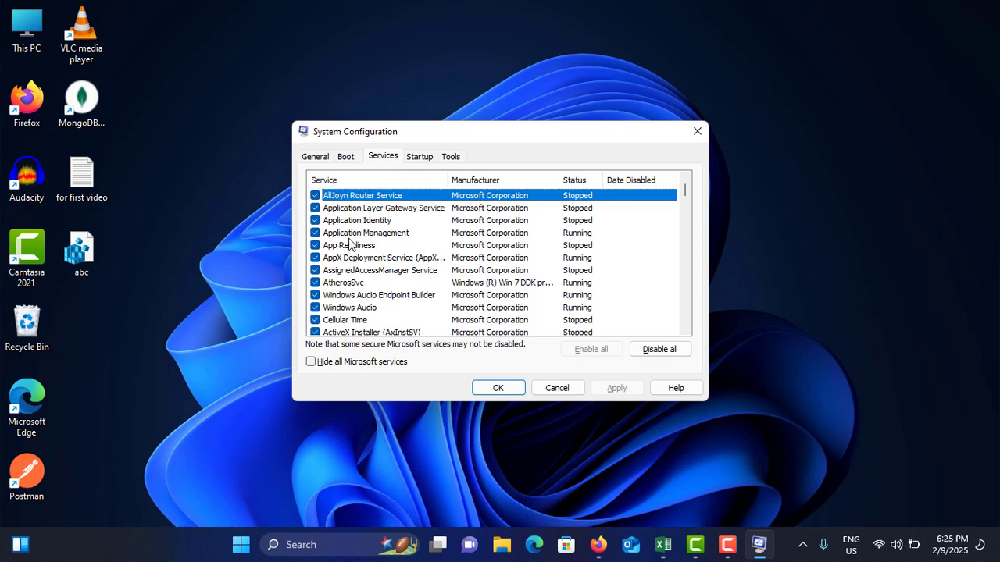
pyautogui.scroll(-2, 351, 249)
pyautogui.scroll(-6, 351, 249)
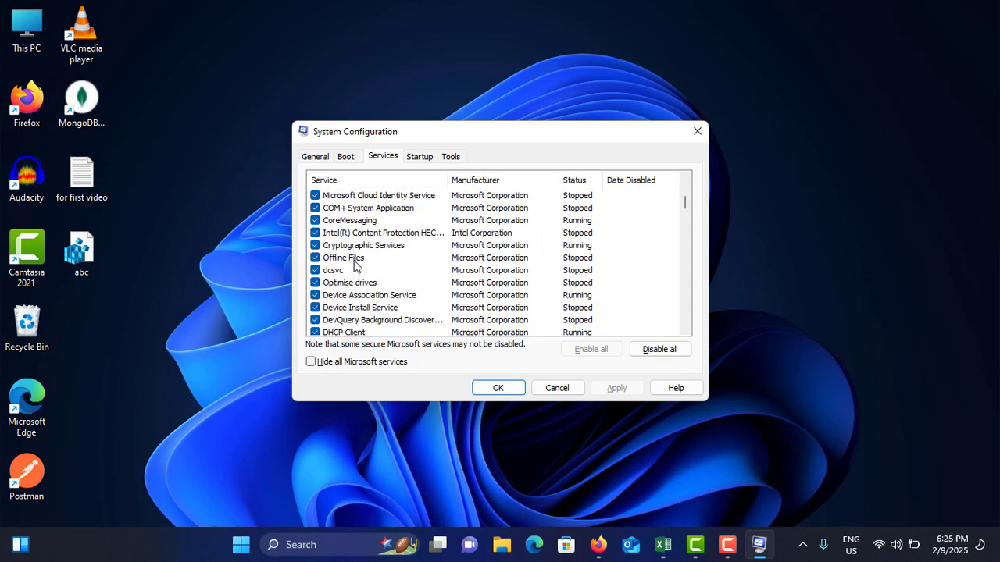
pyautogui.scroll(-2, 355, 264)
pyautogui.moveTo(361, 270); pyautogui.dragTo(410, 275)
pyautogui.scroll(-1, 409, 275)
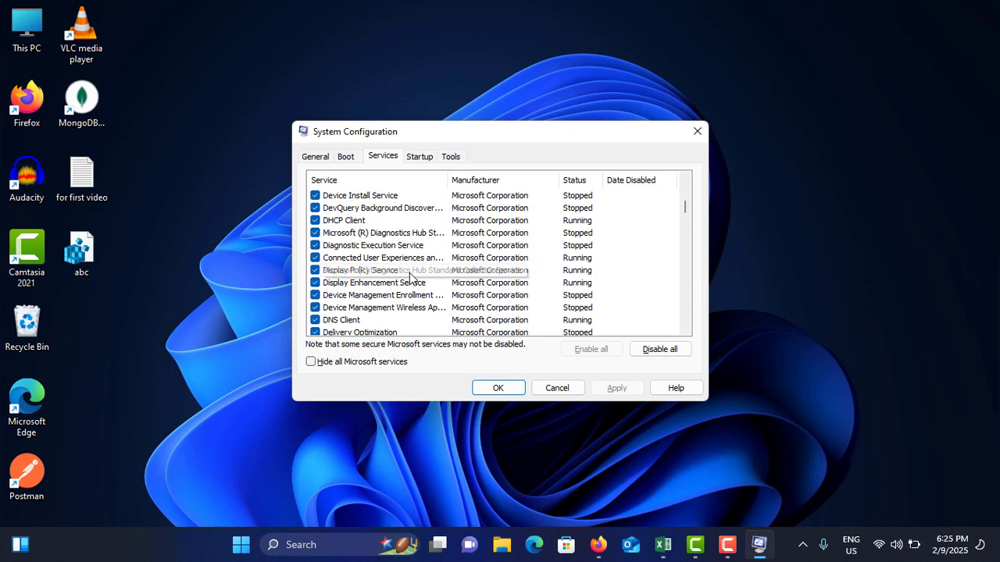
pyautogui.scroll(-5, 410, 275)
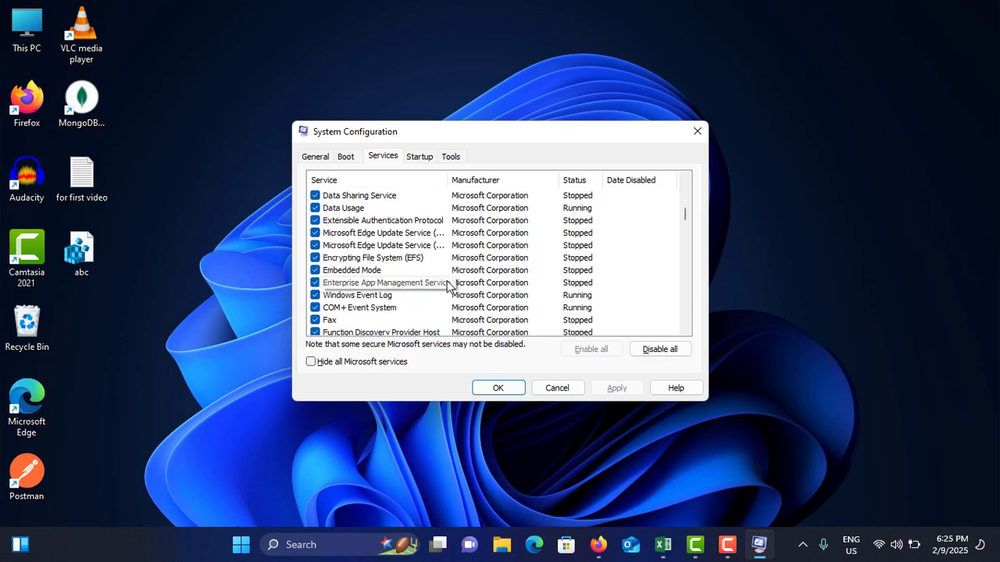
pyautogui.scroll(-7, 447, 286)
pyautogui.scroll(1, 437, 289)
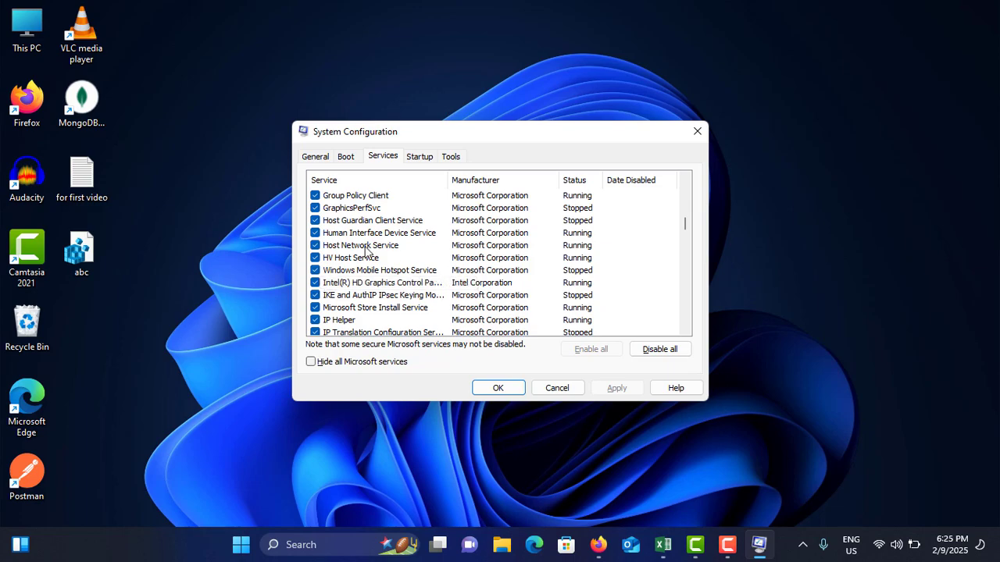
pyautogui.scroll(-5, 365, 250)
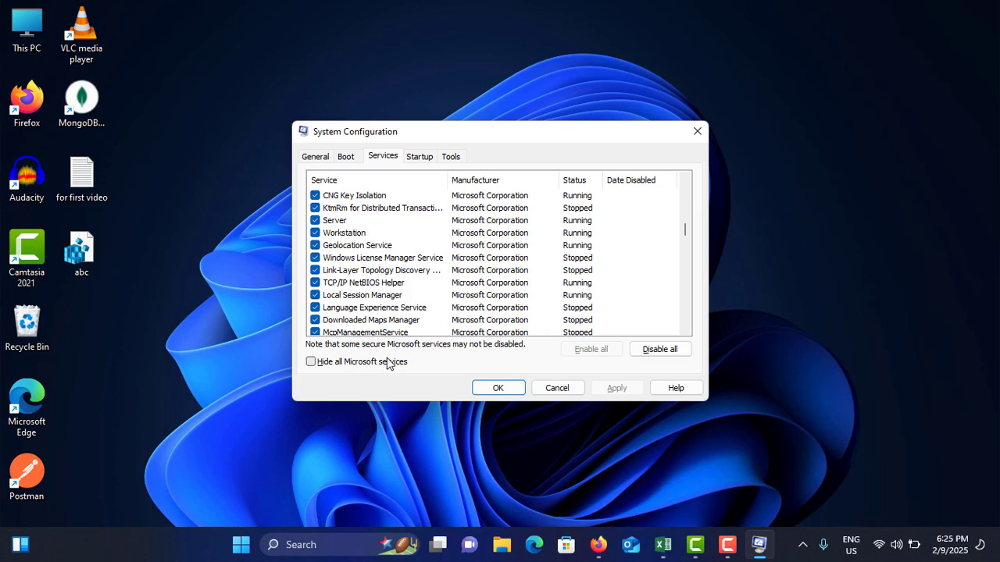
pyautogui.click(310, 363)
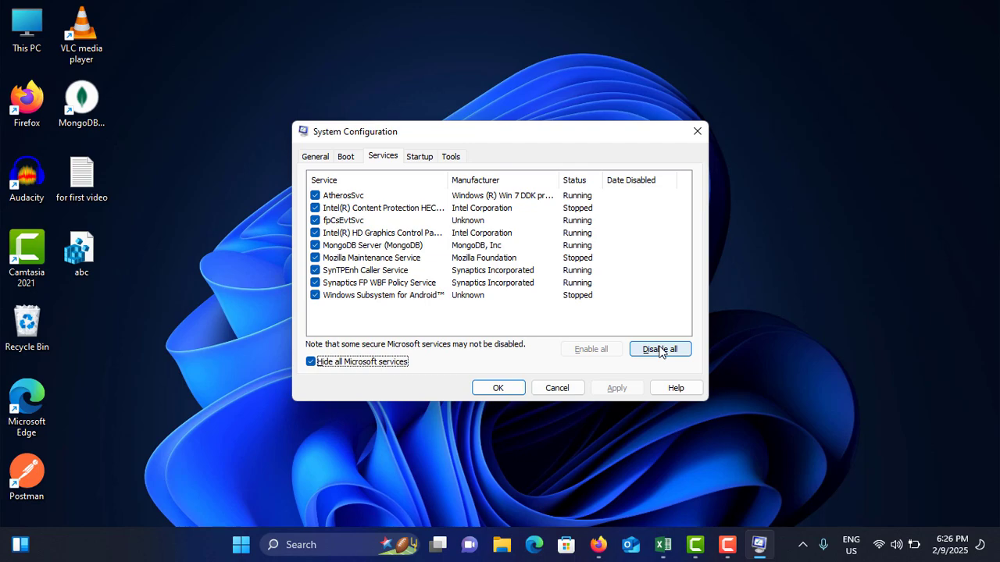
# Step: Go to the Startup tab and follow the 'Open Task Manager' link
pyautogui.click(420, 157)
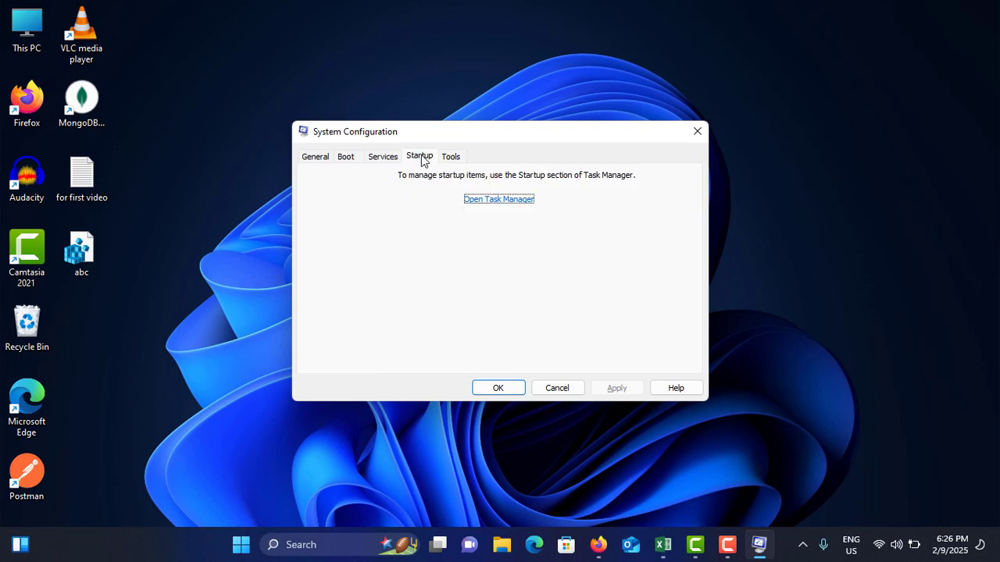
pyautogui.click(484, 200)
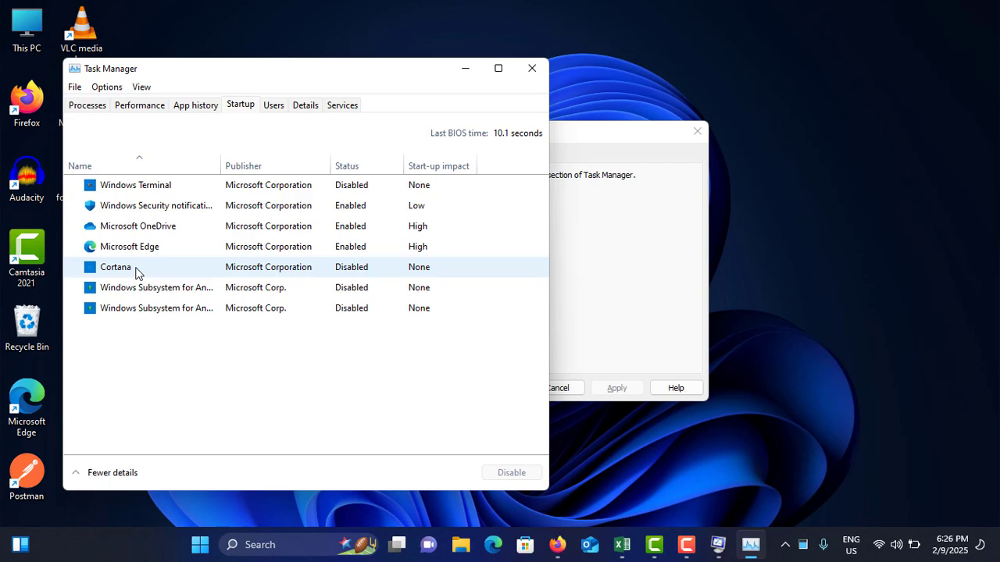
# Step: Inspect the Windows Terminal, Windows Security, OneDrive and Edge startup entries, then close Task Manager
pyautogui.click(192, 187)
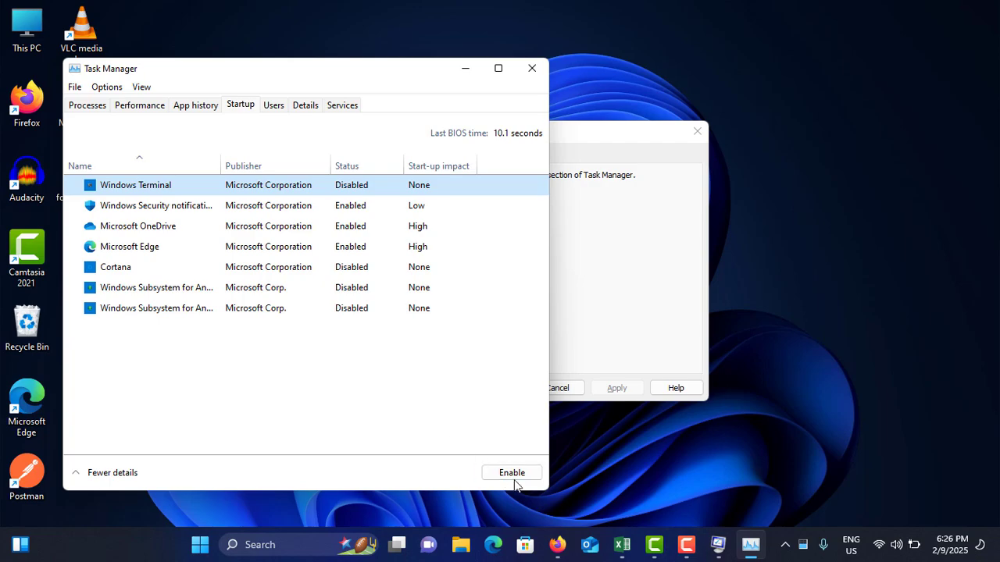
pyautogui.click(332, 205)
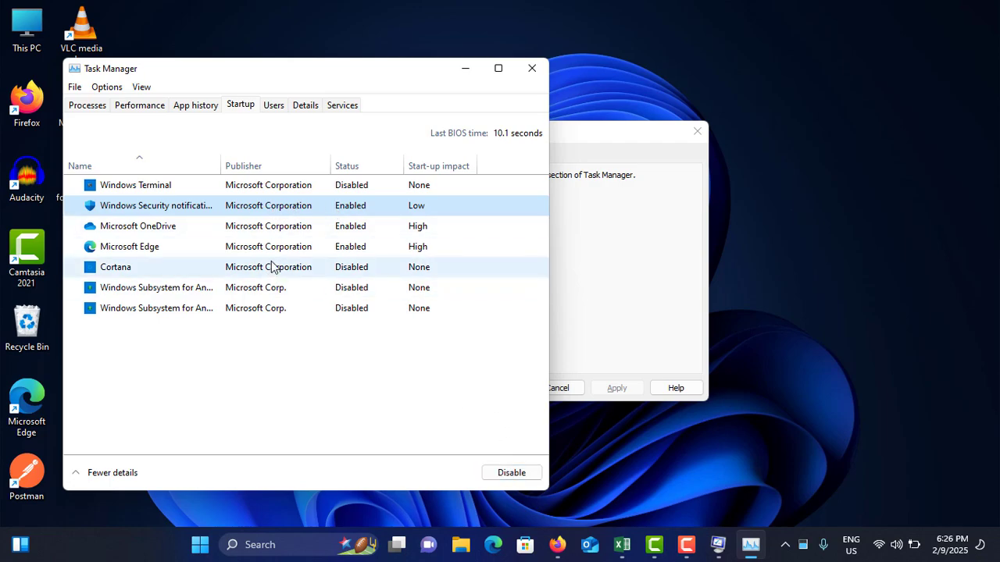
pyautogui.click(337, 229)
pyautogui.click(351, 247)
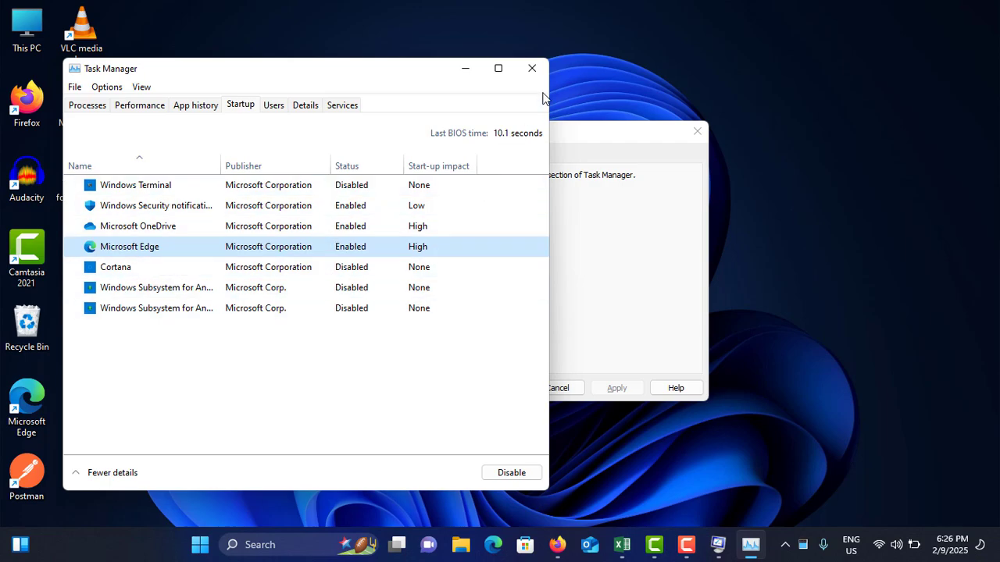
pyautogui.click(536, 69)
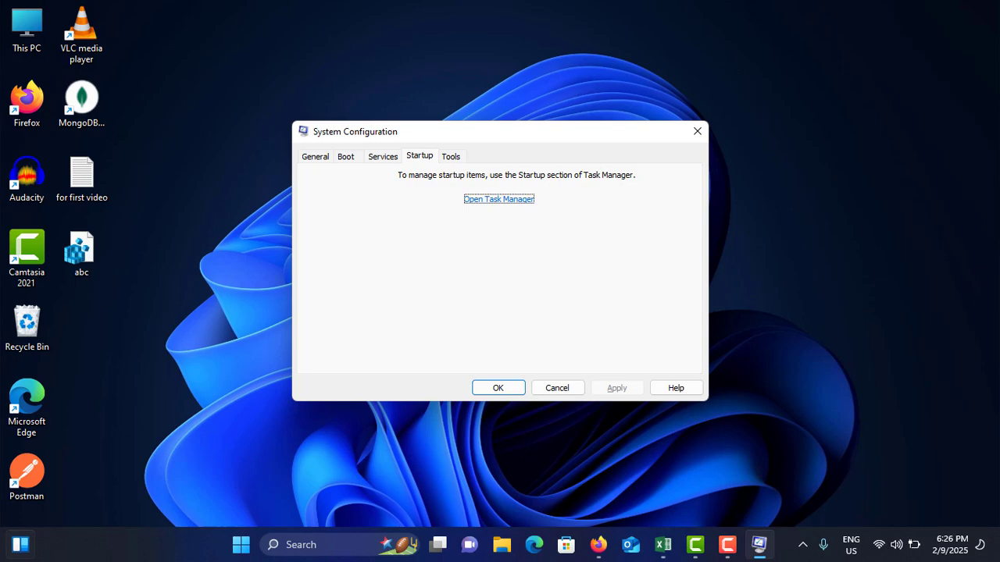
# Step: Preview the Restart power option in Start, close System Configuration, and reopen Start
pyautogui.click(247, 546)
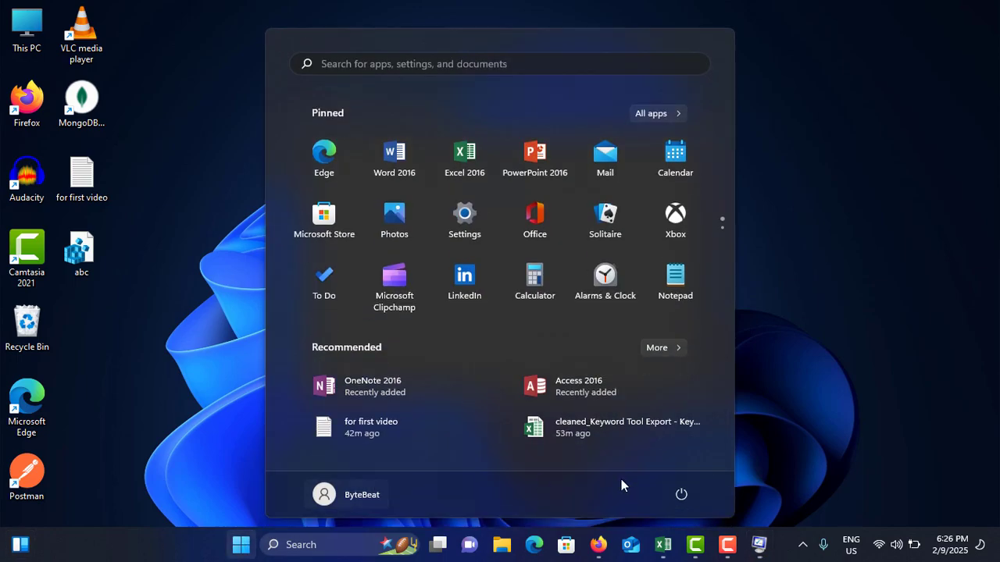
pyautogui.click(683, 495)
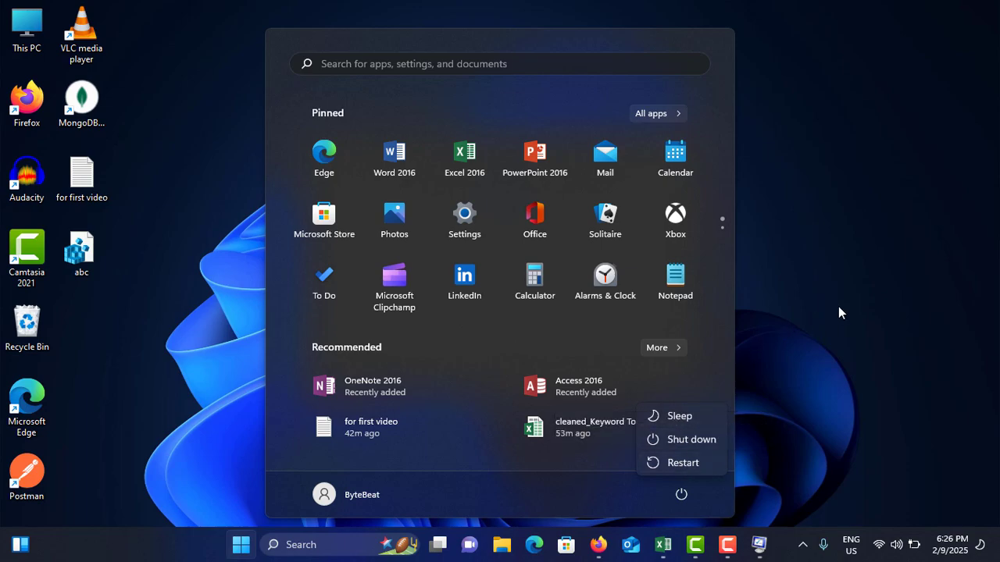
pyautogui.press('Escape')
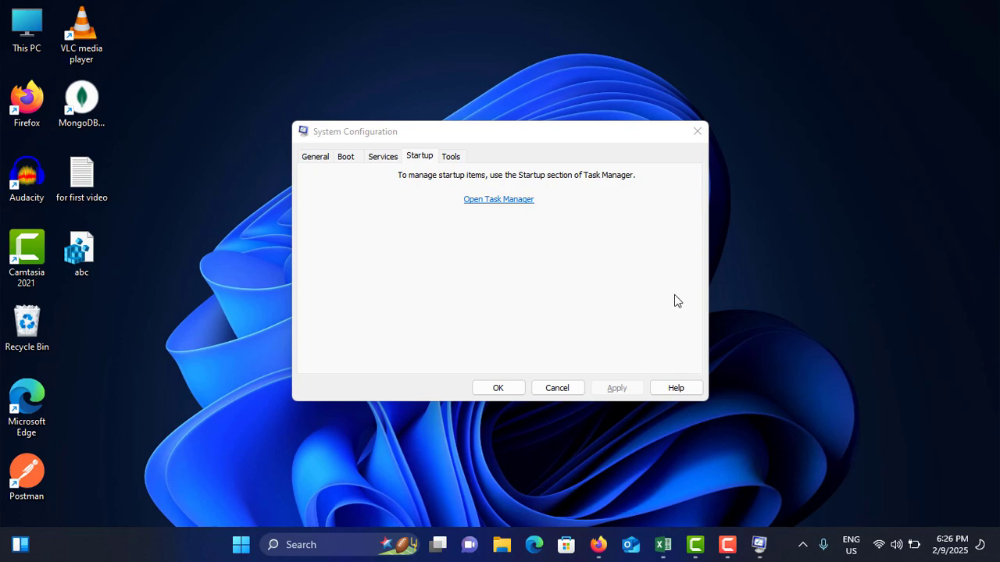
pyautogui.click(700, 136)
pyautogui.click(257, 544)
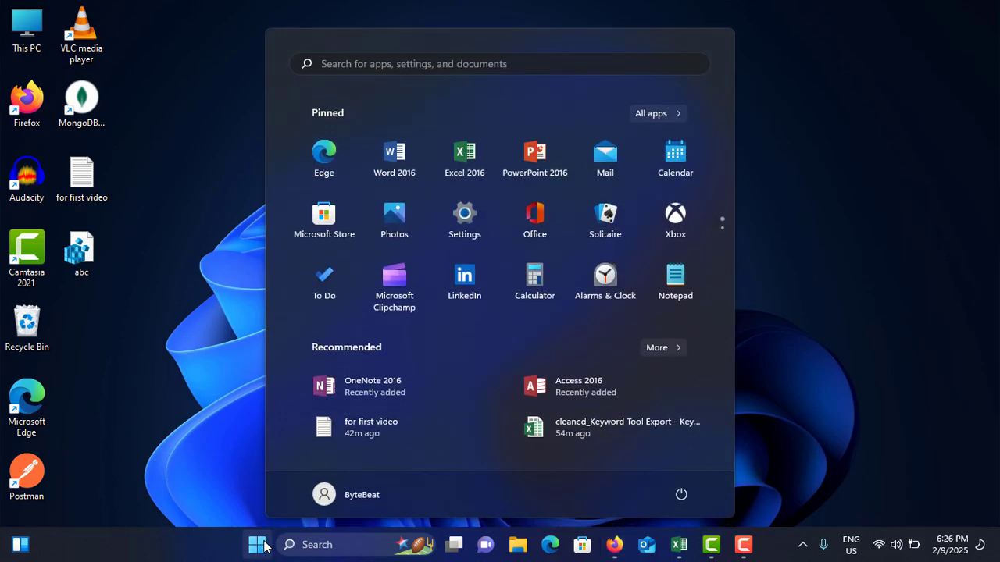
# Step: Launch Settings from Start and go to Windows Update, paused until 2/18/2025
pyautogui.click(462, 217)
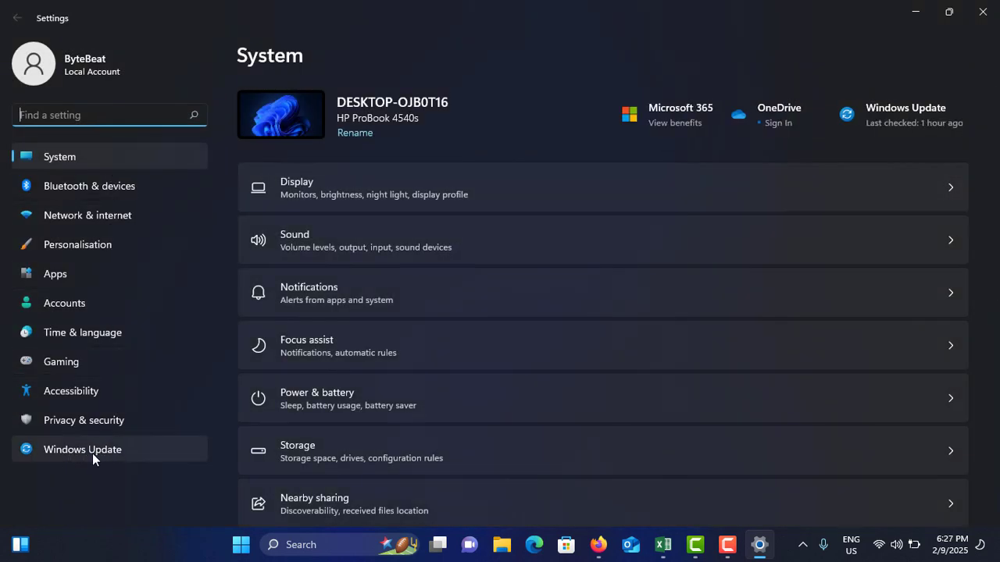
pyautogui.click(93, 452)
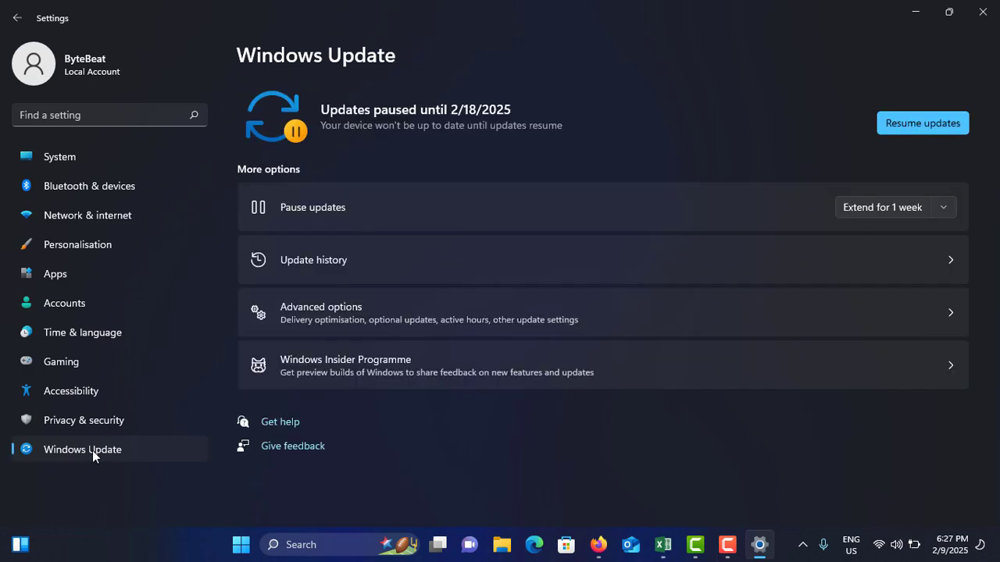